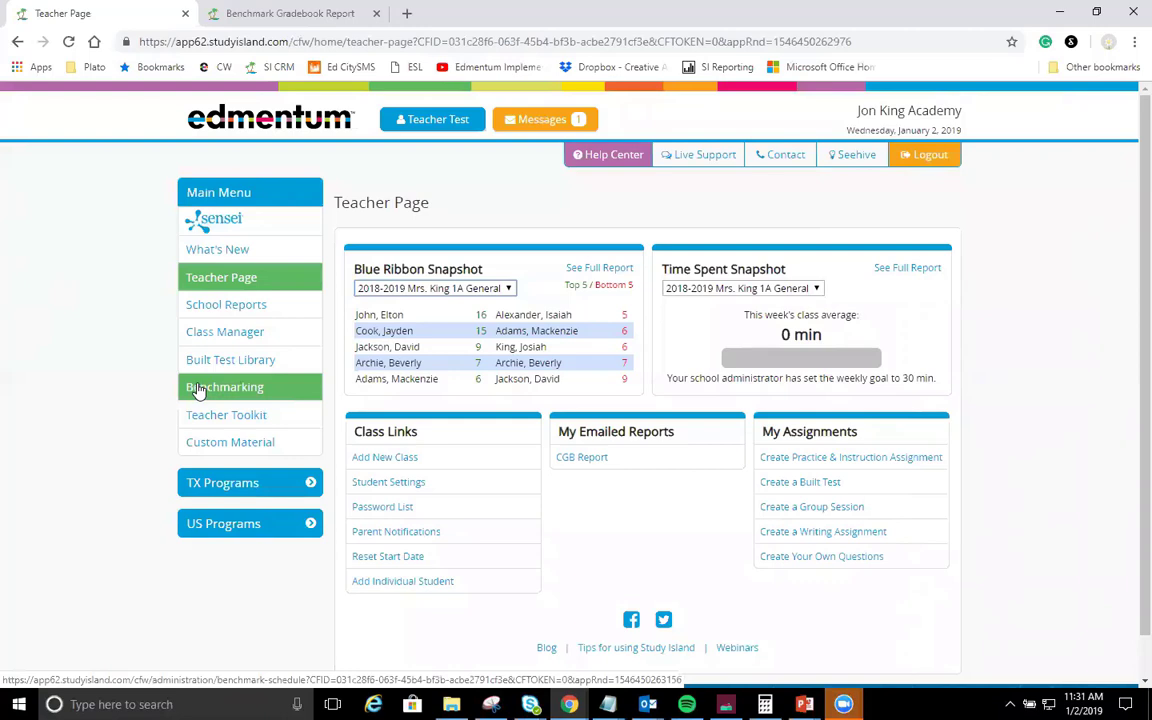
# Open the Benchmarking page and scroll to the empty benchmark schedule and preferences.
pyautogui.click(198, 388)
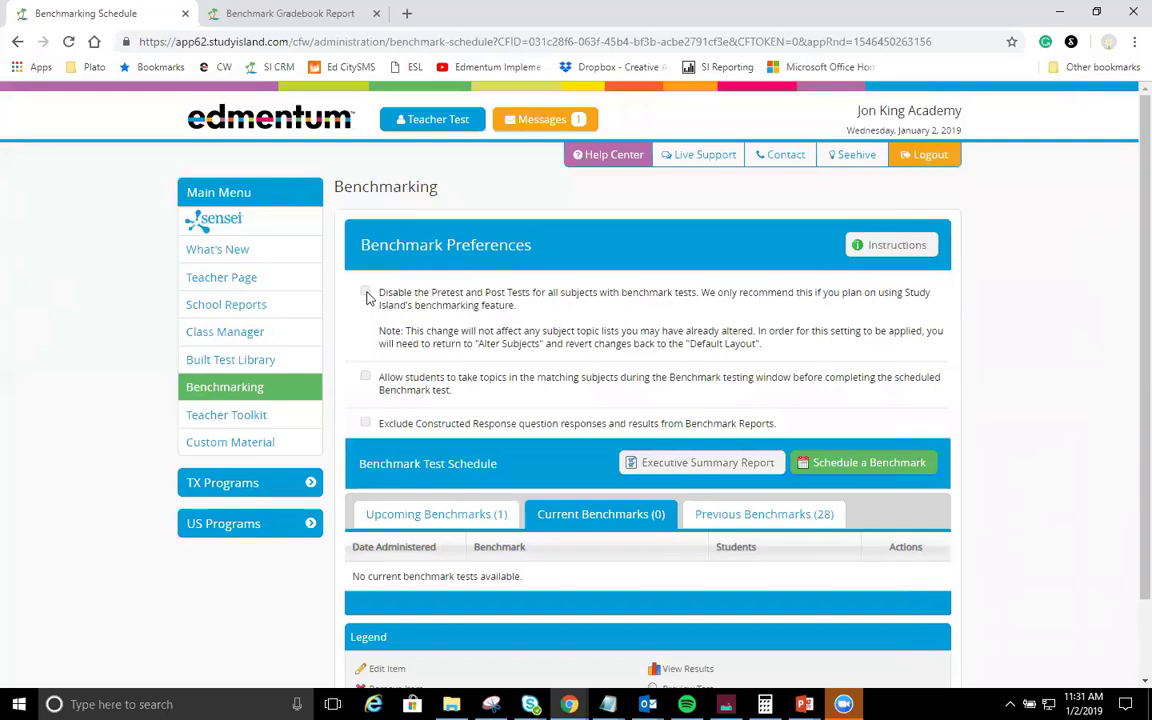
pyautogui.scroll(-2, 437, 305)
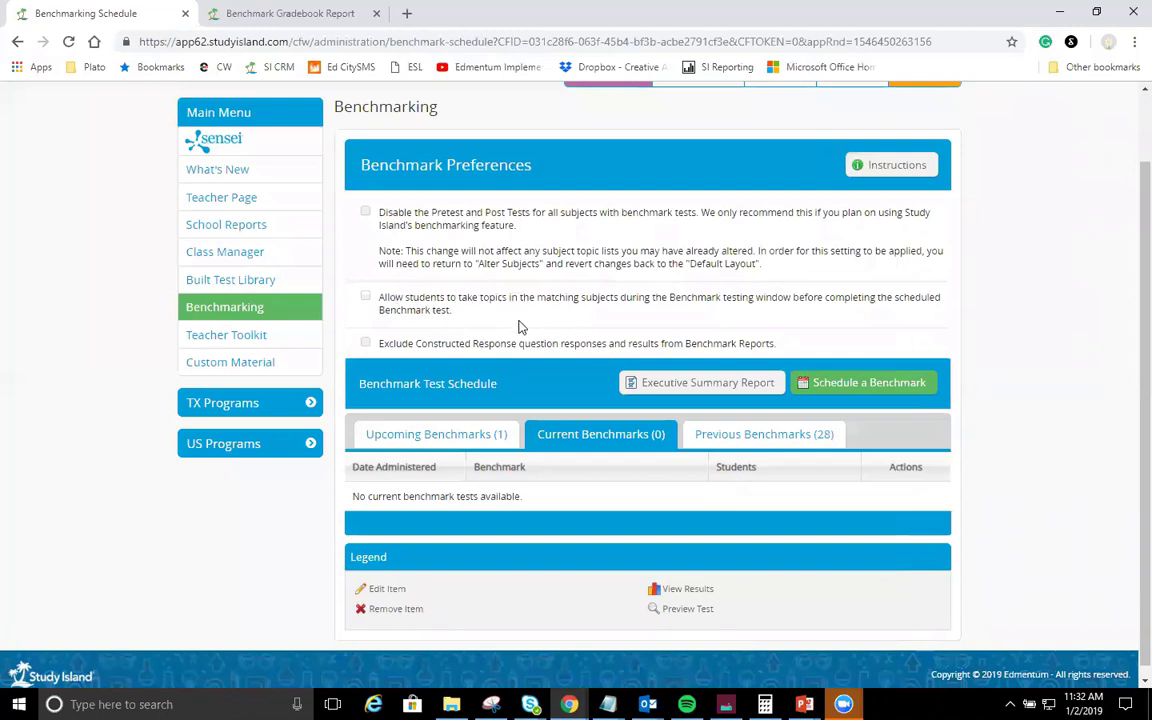
# Show the Previous Benchmarks list and scroll through its 28 past tests.
pyautogui.scroll(-1, 500, 330)
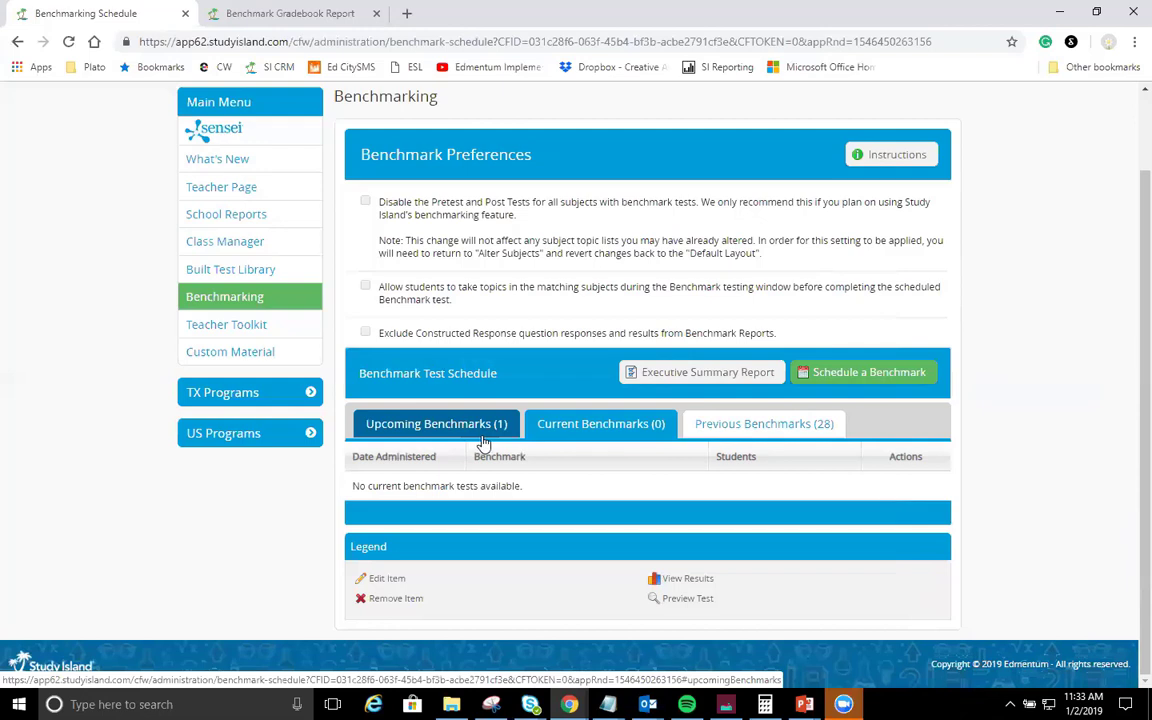
pyautogui.click(740, 442)
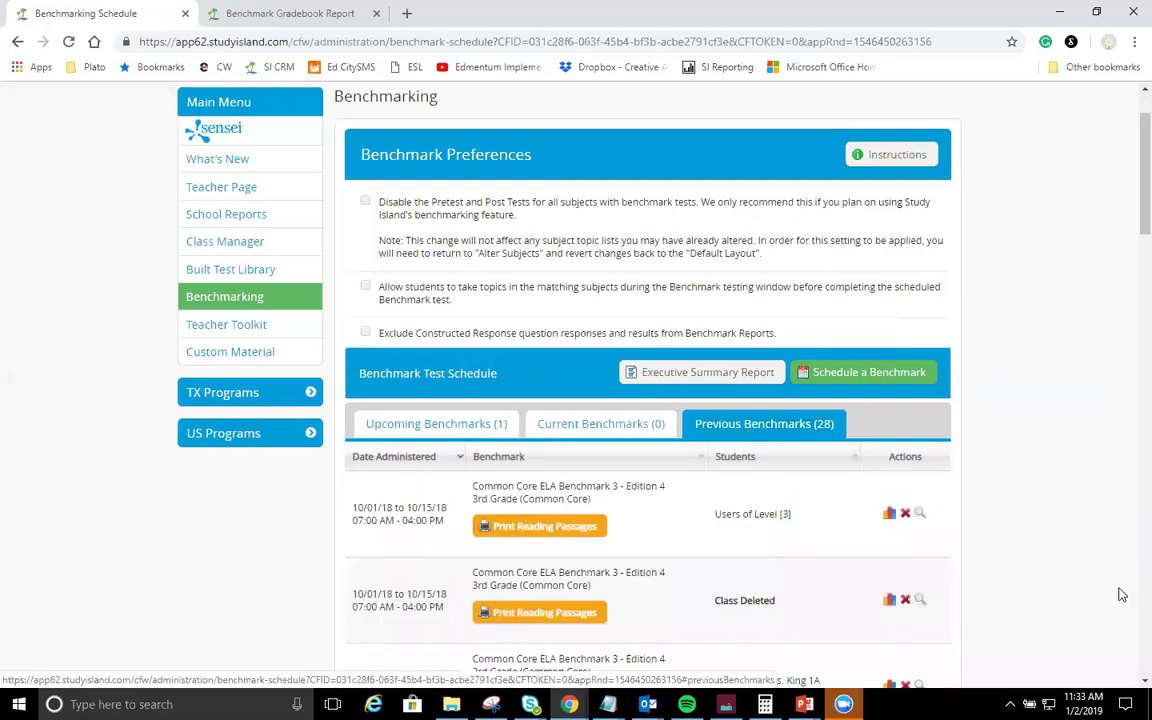
pyautogui.scroll(-3, 1016, 476)
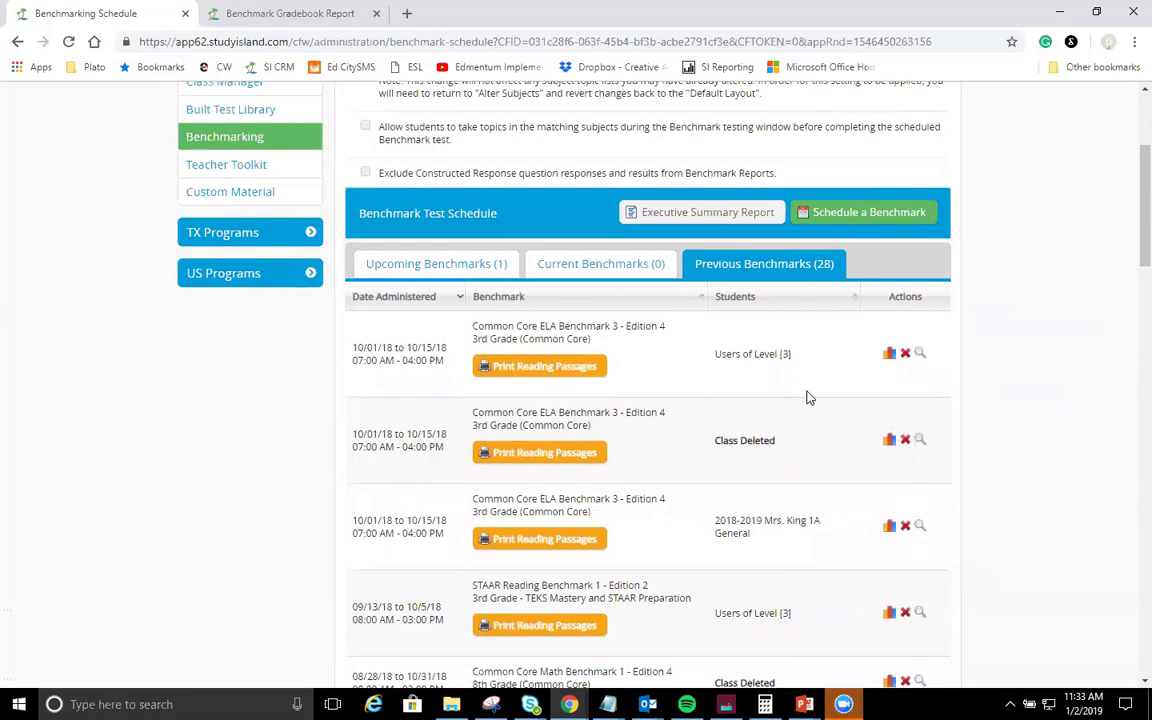
pyautogui.scroll(-2, 838, 404)
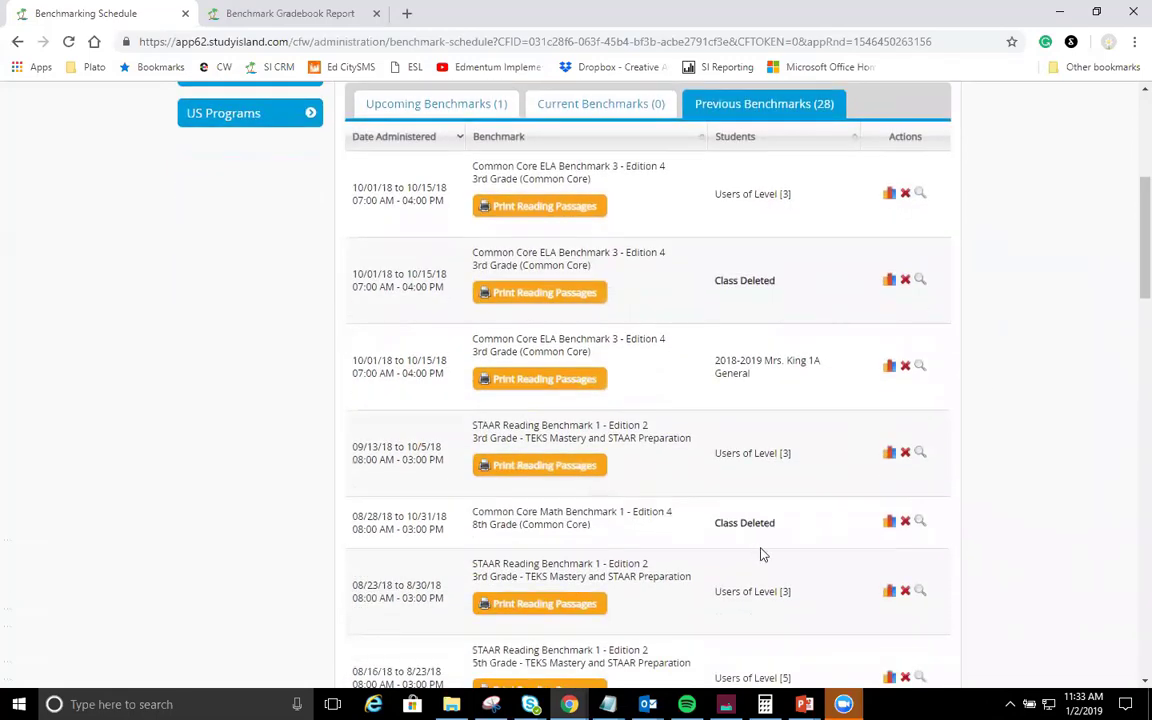
pyautogui.scroll(3, 891, 273)
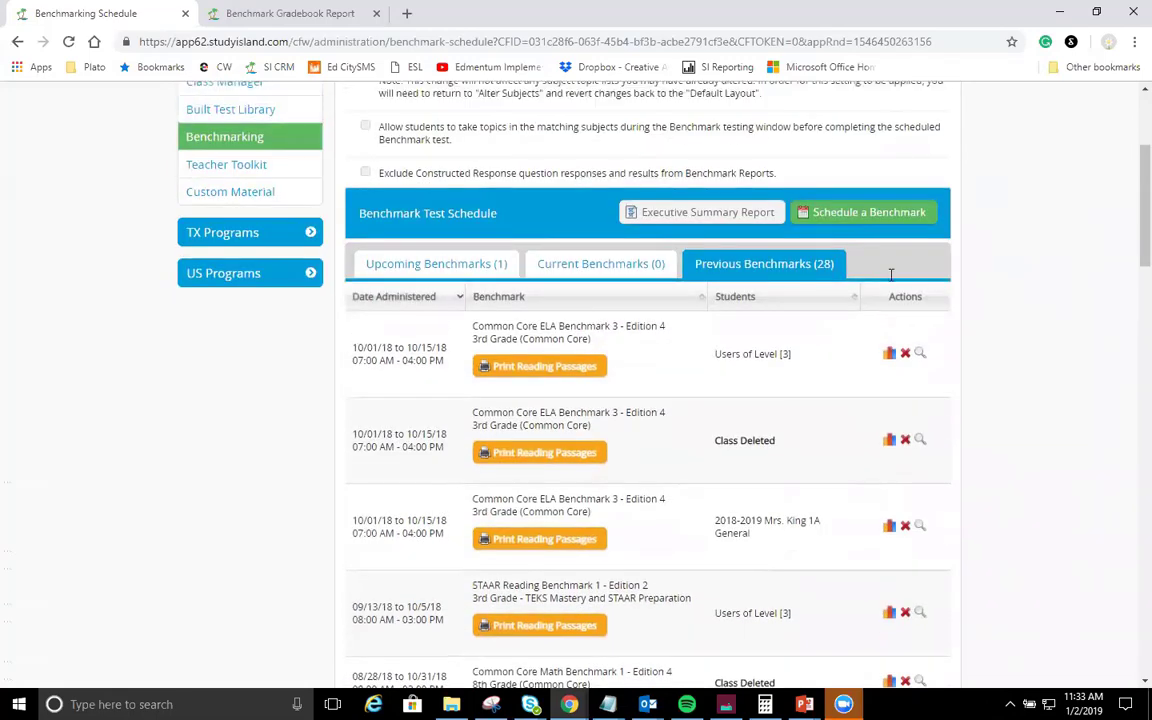
# Start a new benchmark: 4th Grade - TEKS Mastery and STAAR Preparation, Math, STAAR Math Benchmark 1 - Edition 2.
pyautogui.click(882, 215)
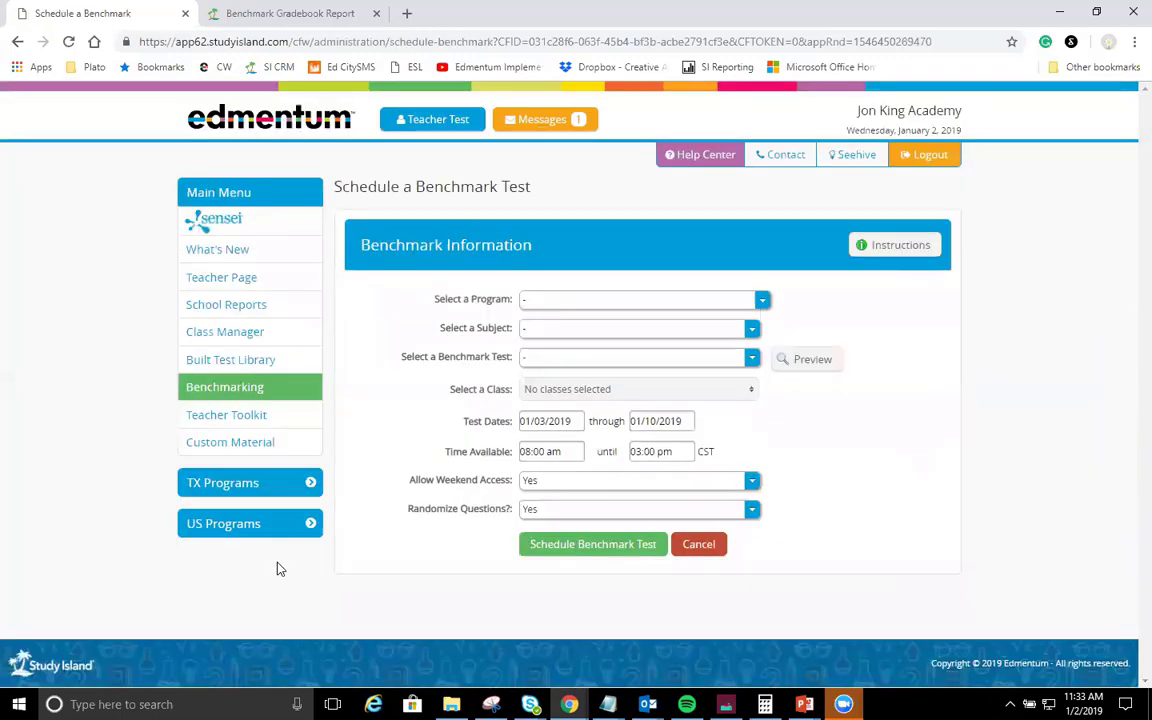
pyautogui.click(551, 303)
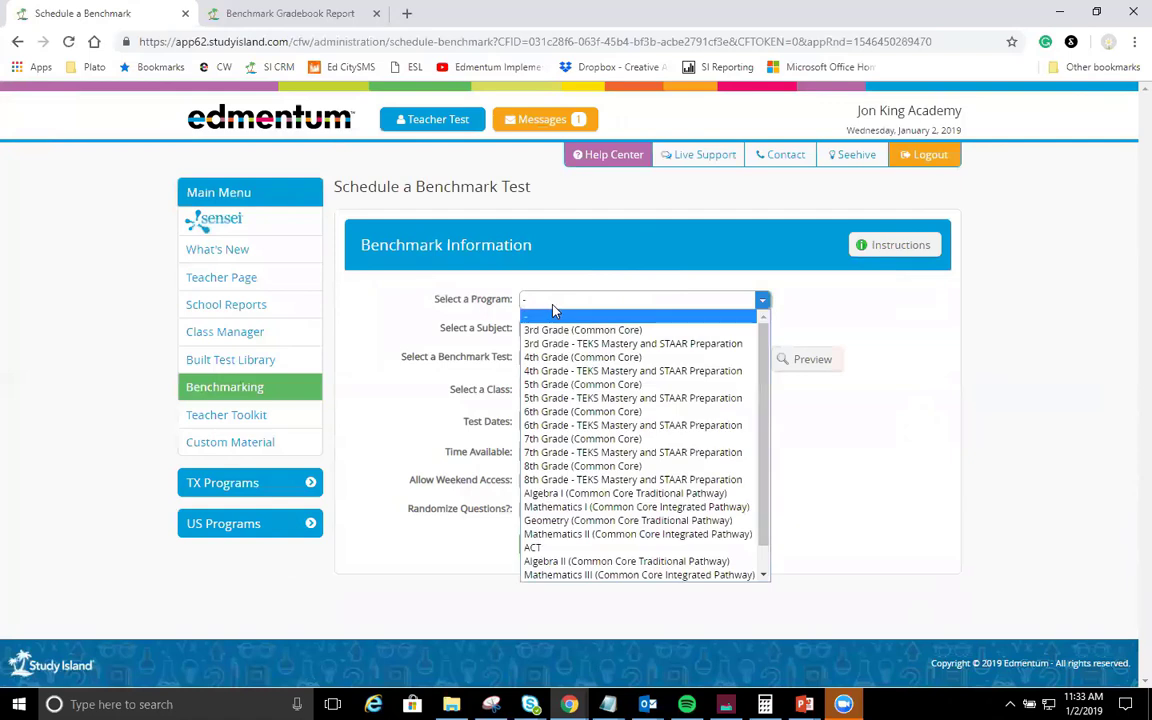
pyautogui.click(663, 375)
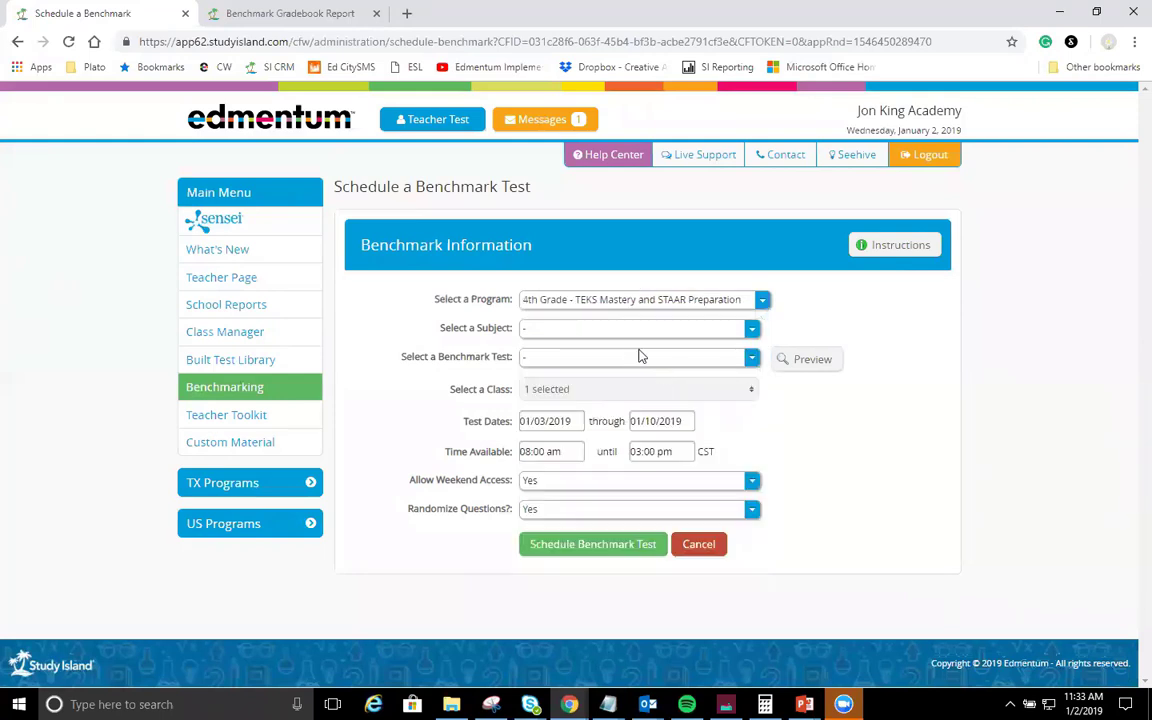
pyautogui.click(586, 336)
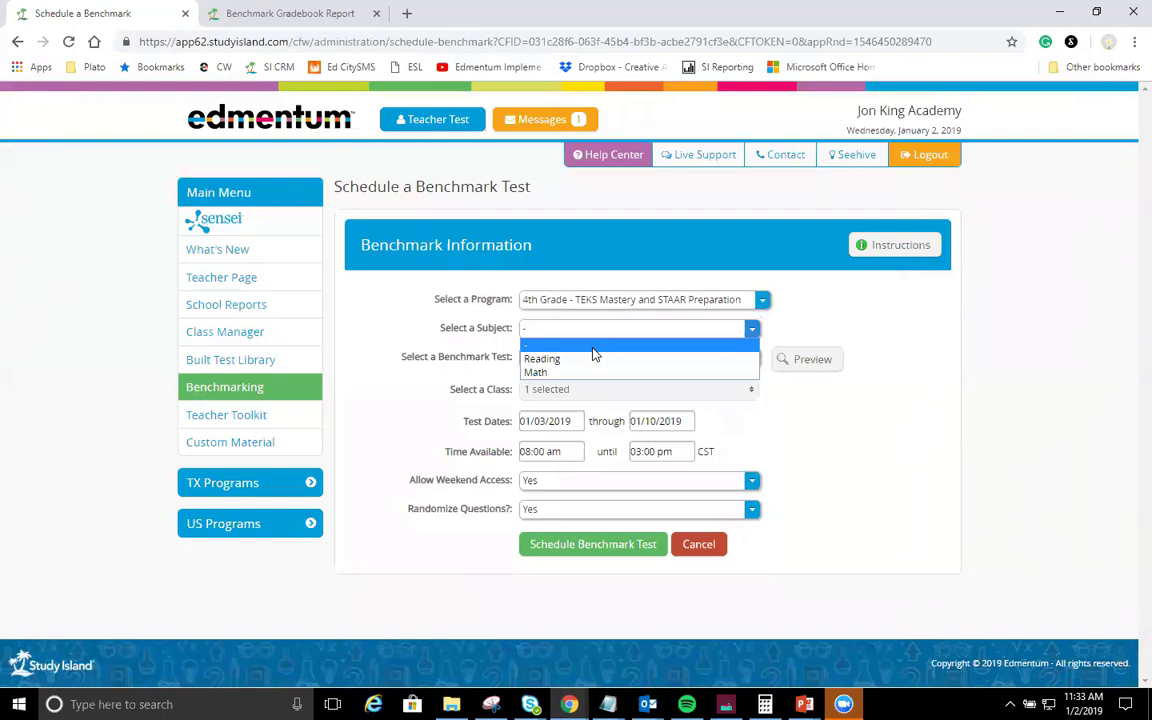
pyautogui.click(608, 372)
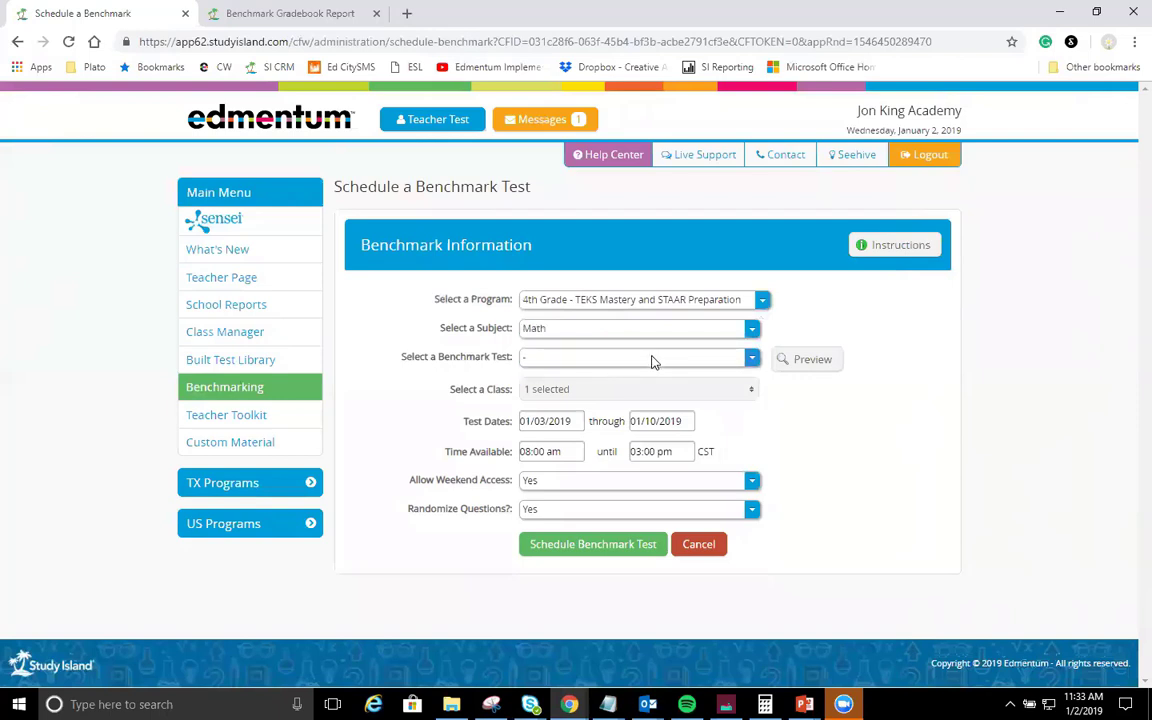
pyautogui.click(651, 361)
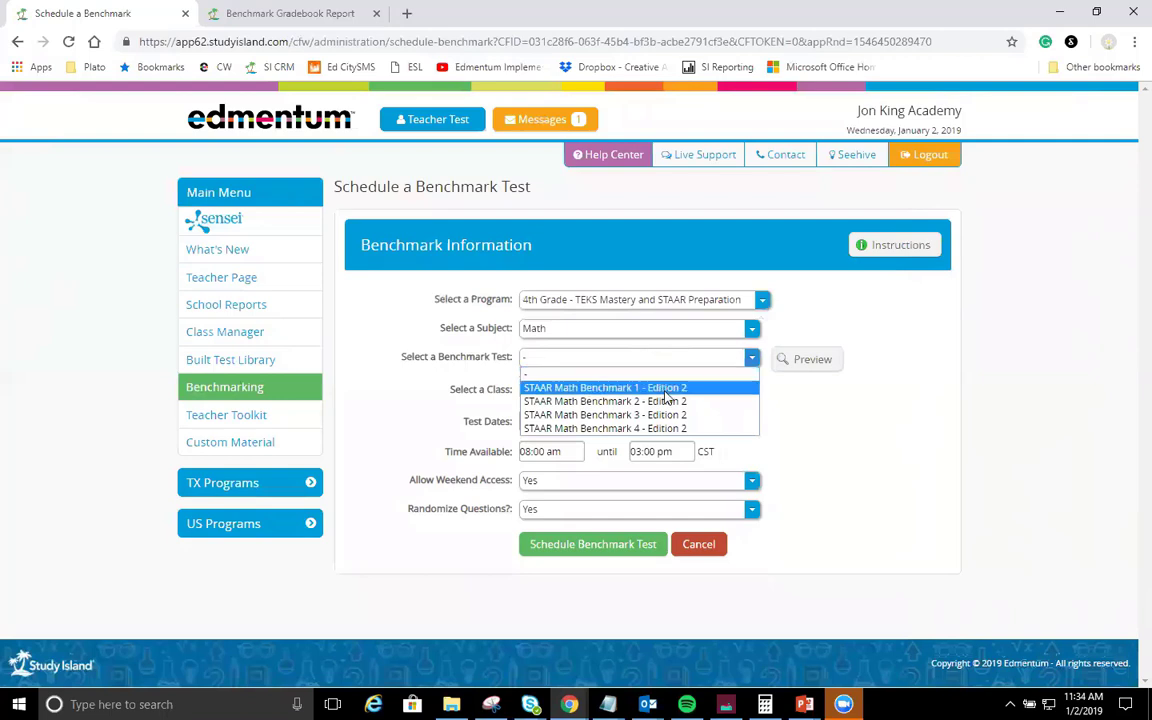
pyautogui.click(669, 391)
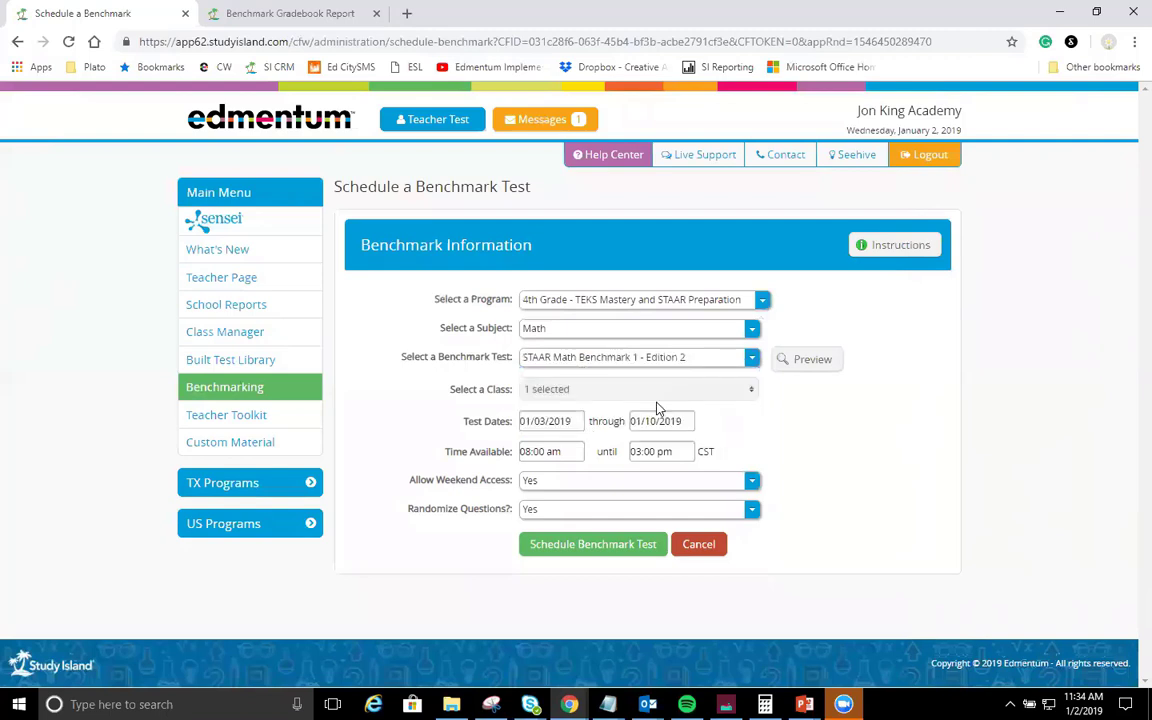
pyautogui.click(751, 359)
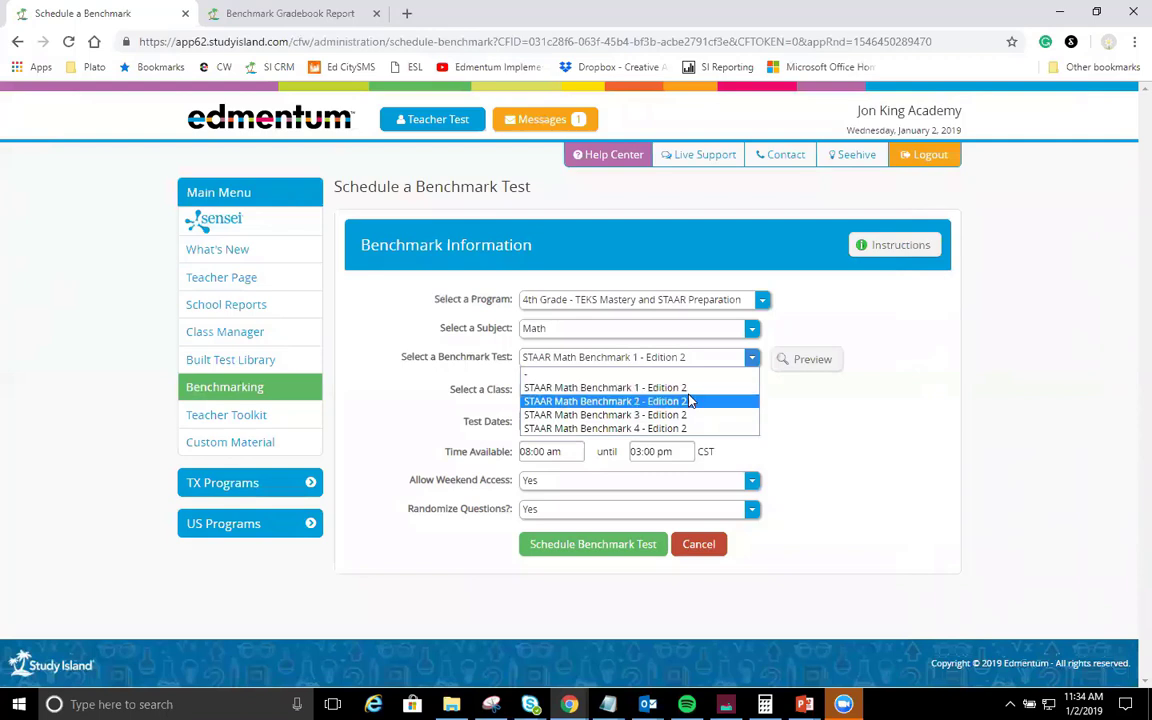
pyautogui.click(830, 395)
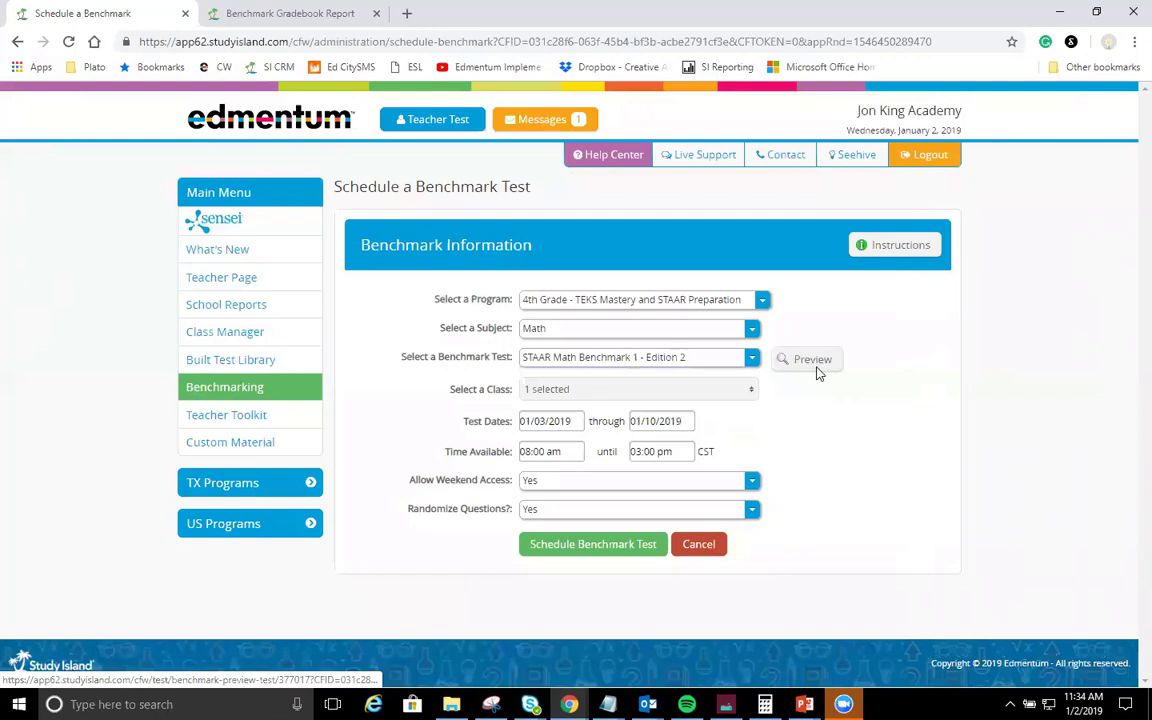
pyautogui.click(812, 360)
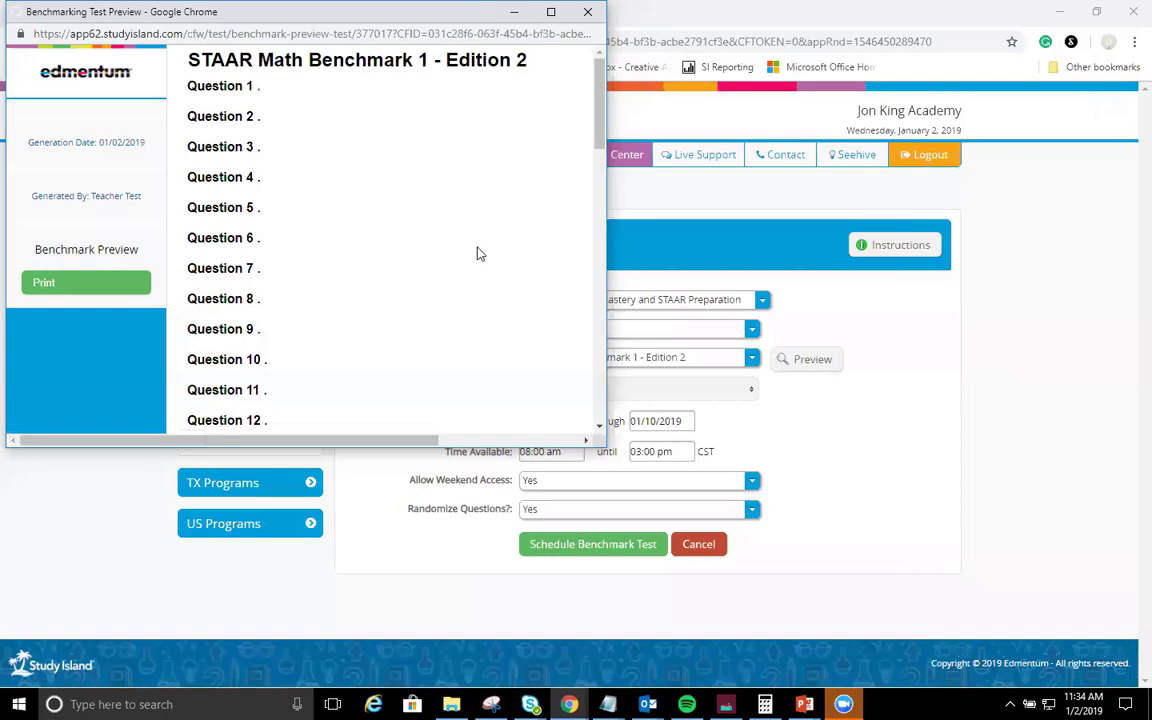
pyautogui.click(550, 12)
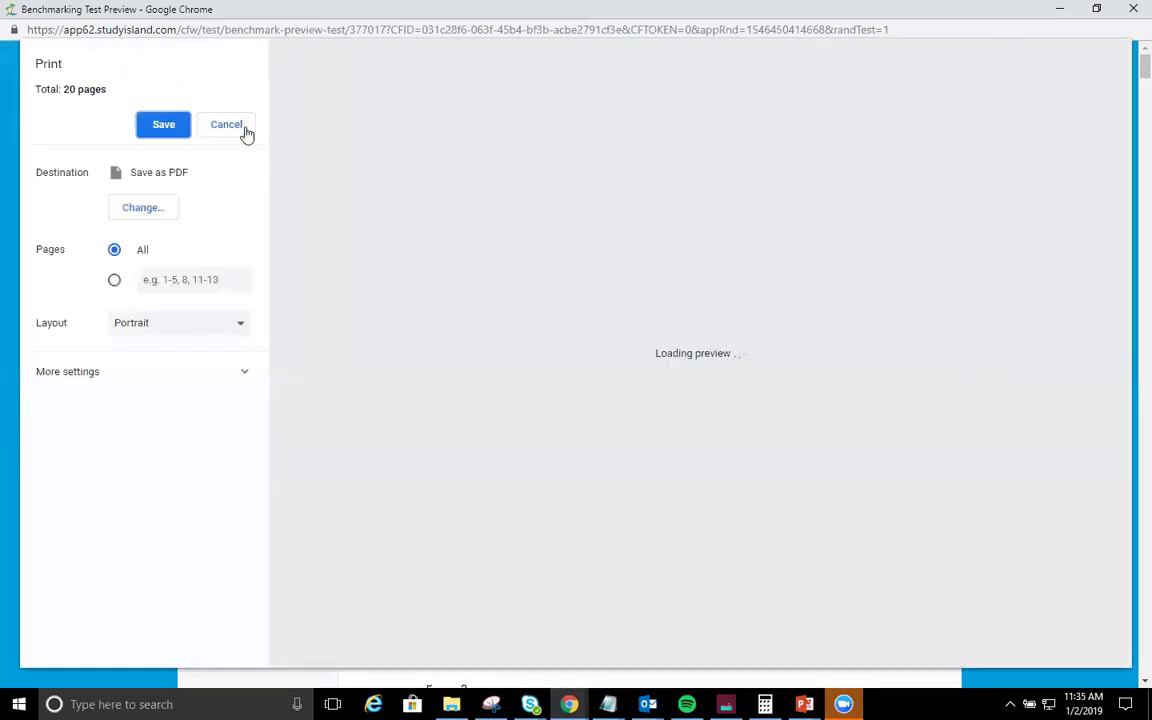
pyautogui.click(245, 133)
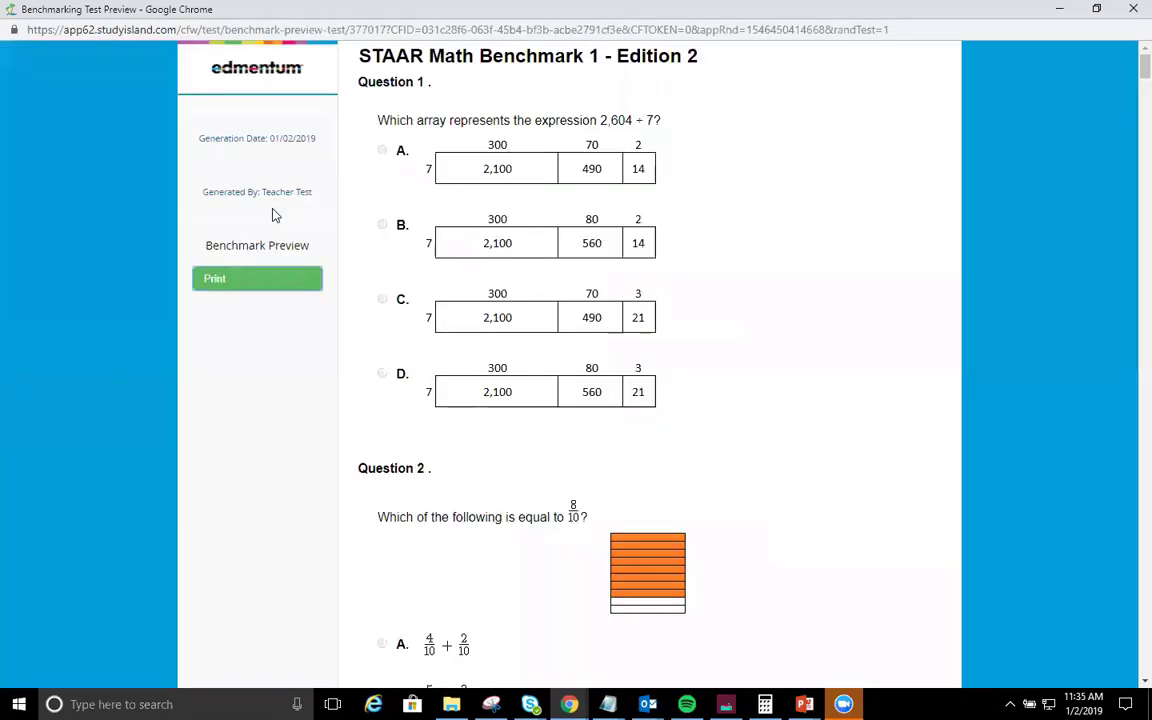
pyautogui.click(1130, 8)
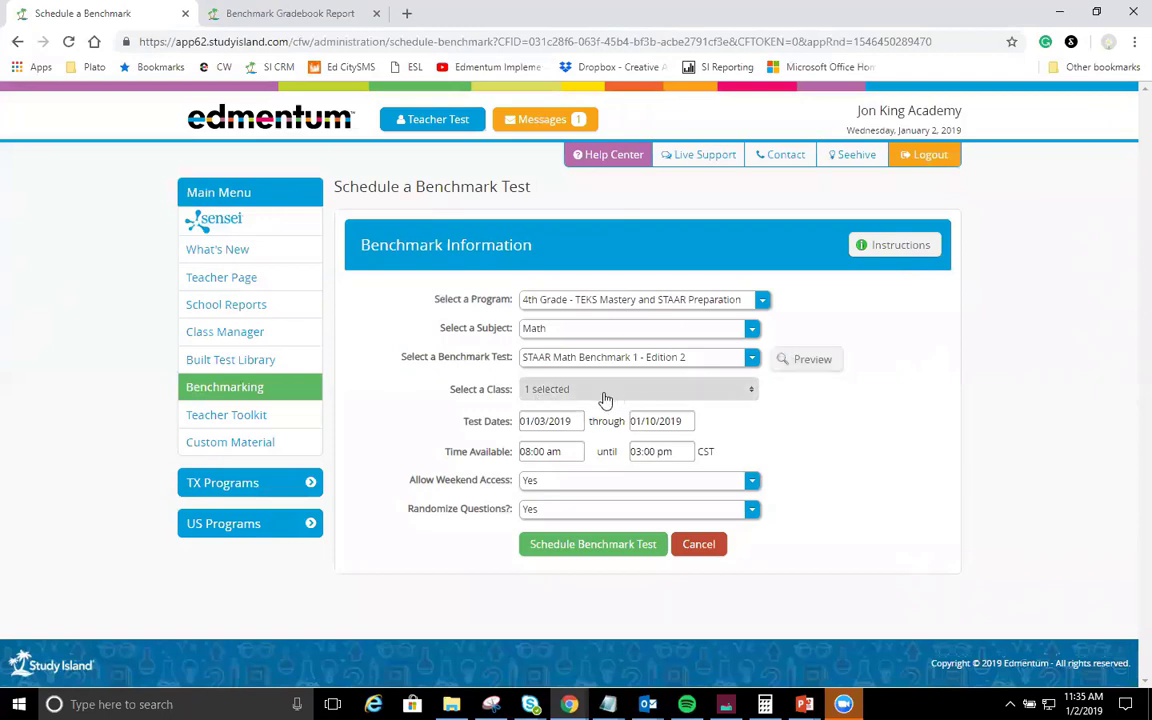
pyautogui.click(645, 395)
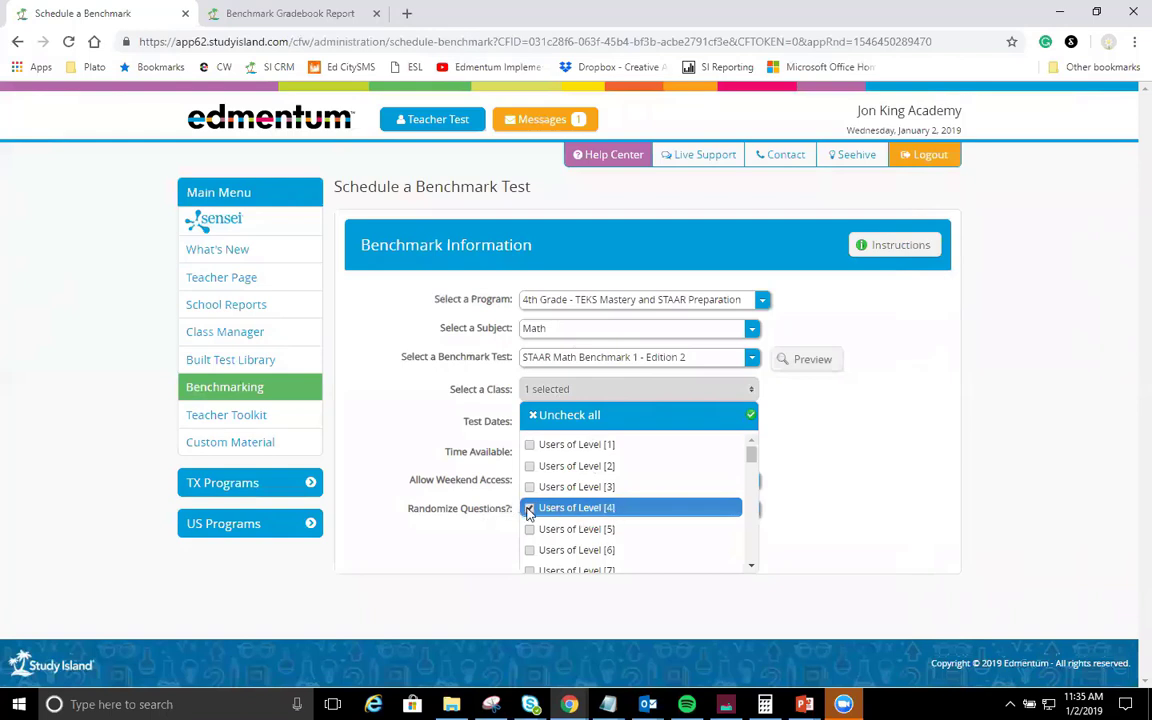
pyautogui.scroll(-4, 573, 507)
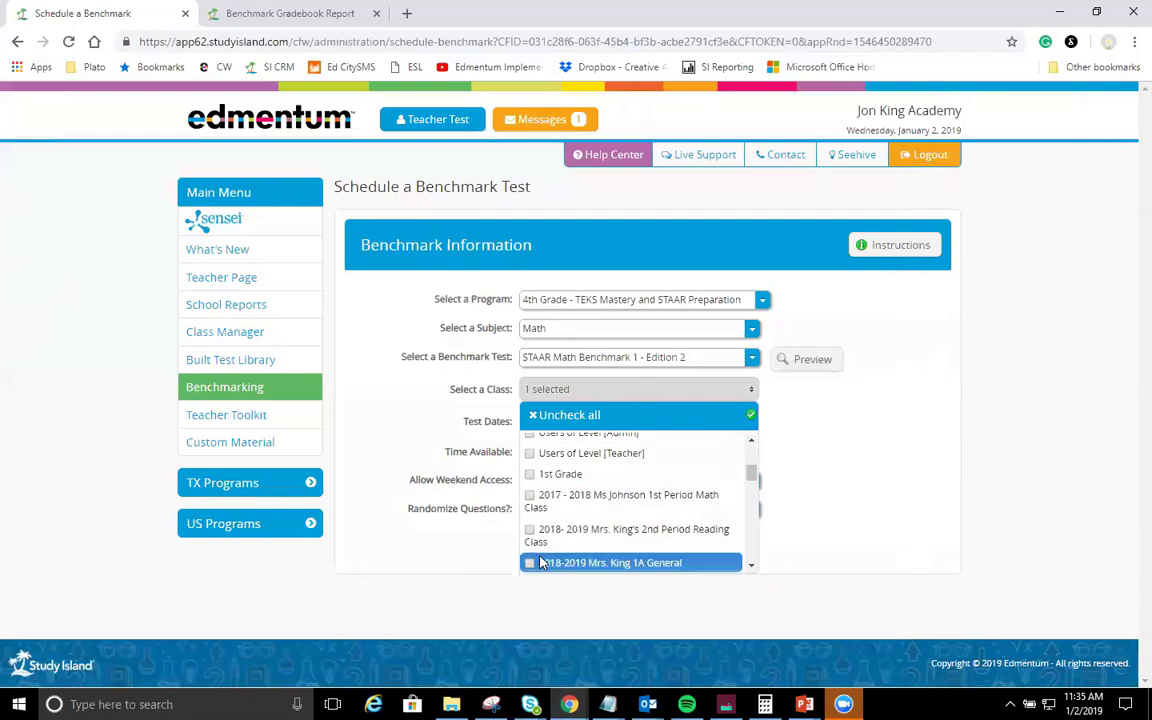
pyautogui.scroll(4, 535, 490)
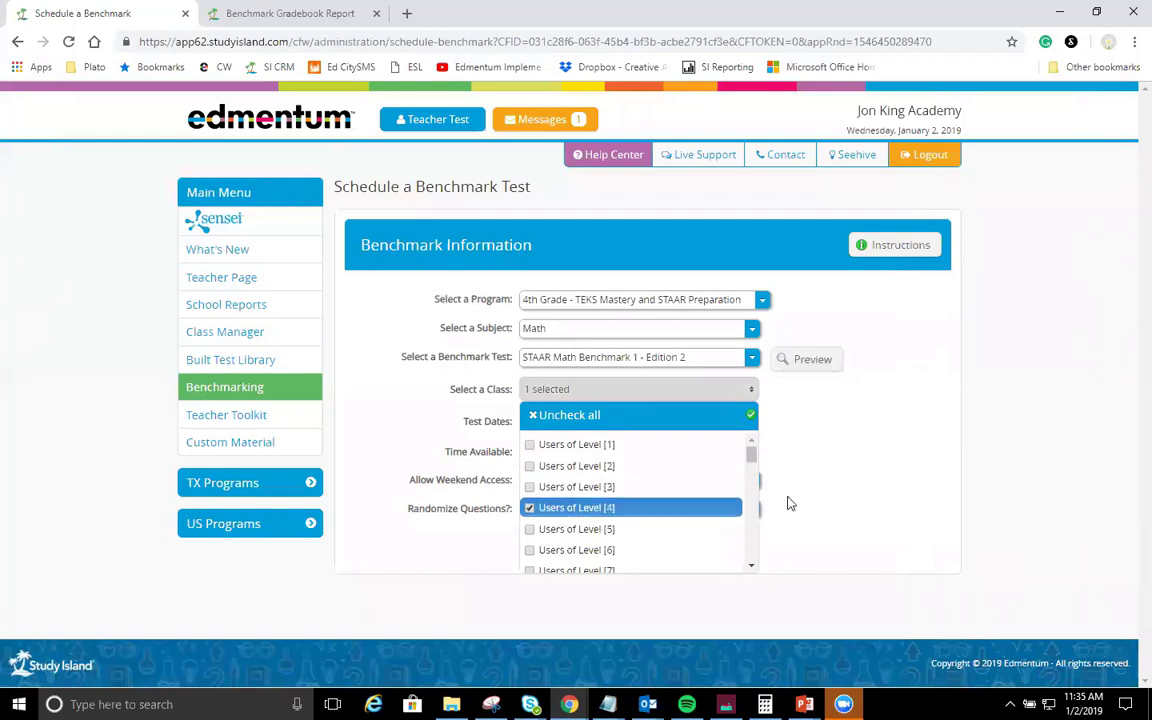
pyautogui.click(833, 487)
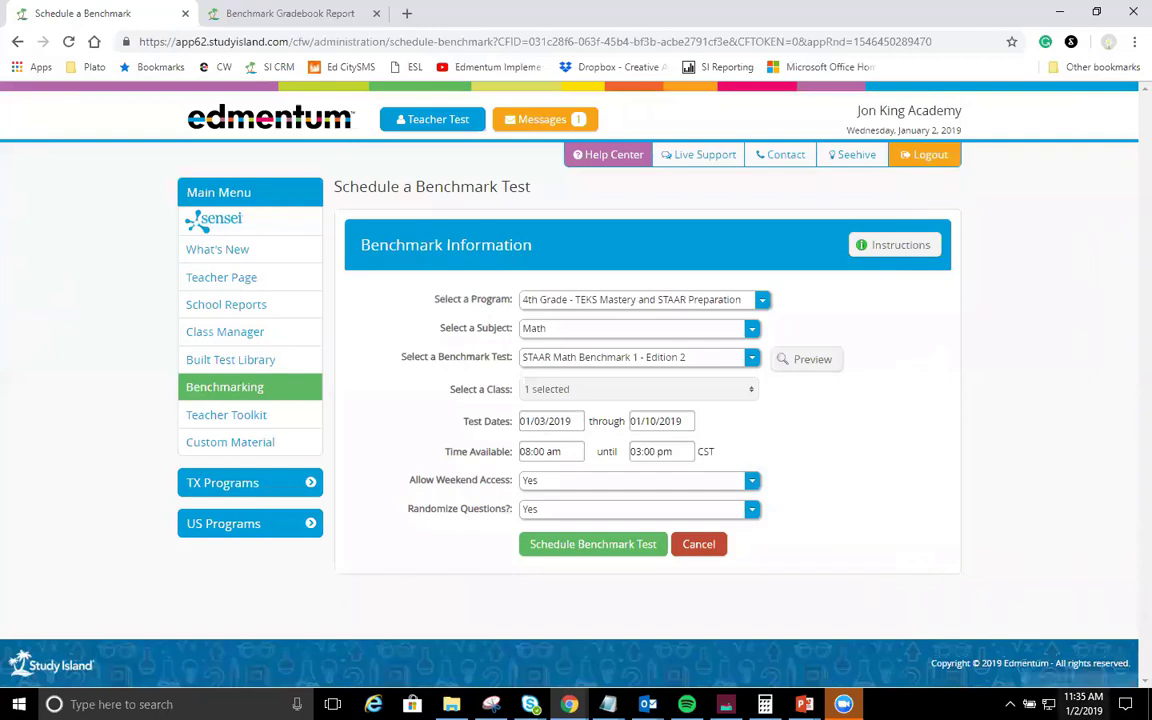
# Set the test window from 01/02/2019 through 01/31/2019, closing at 03:00 pm.
pyautogui.click(548, 421)
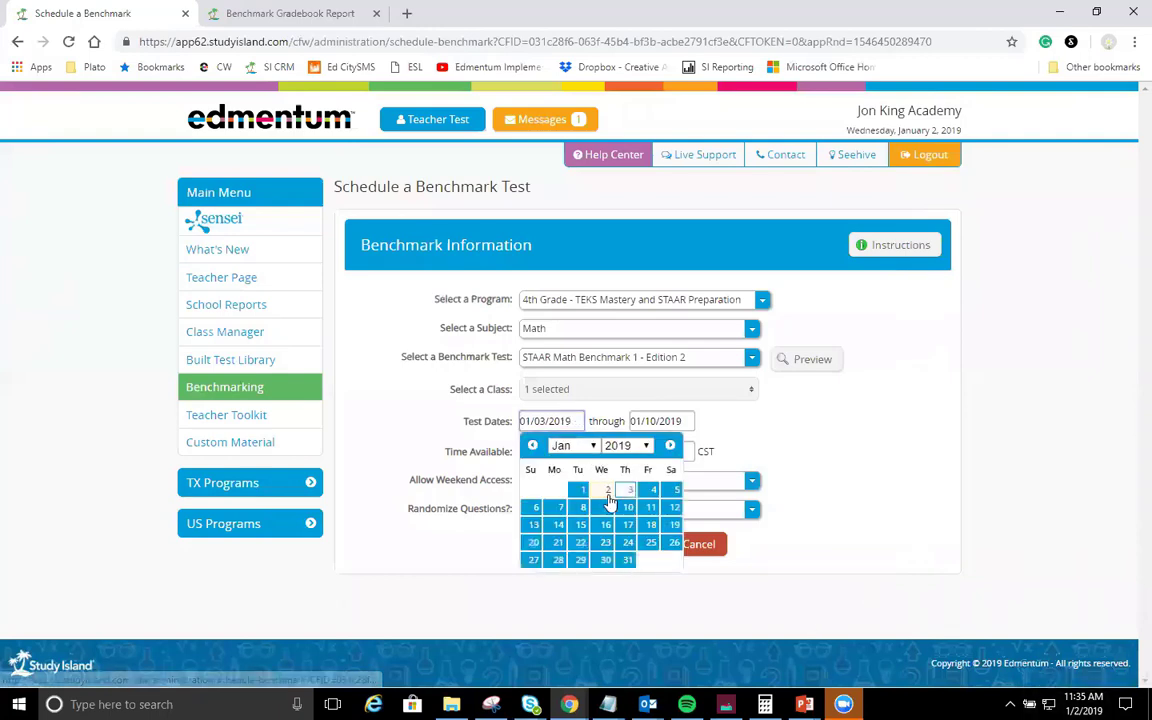
pyautogui.click(607, 491)
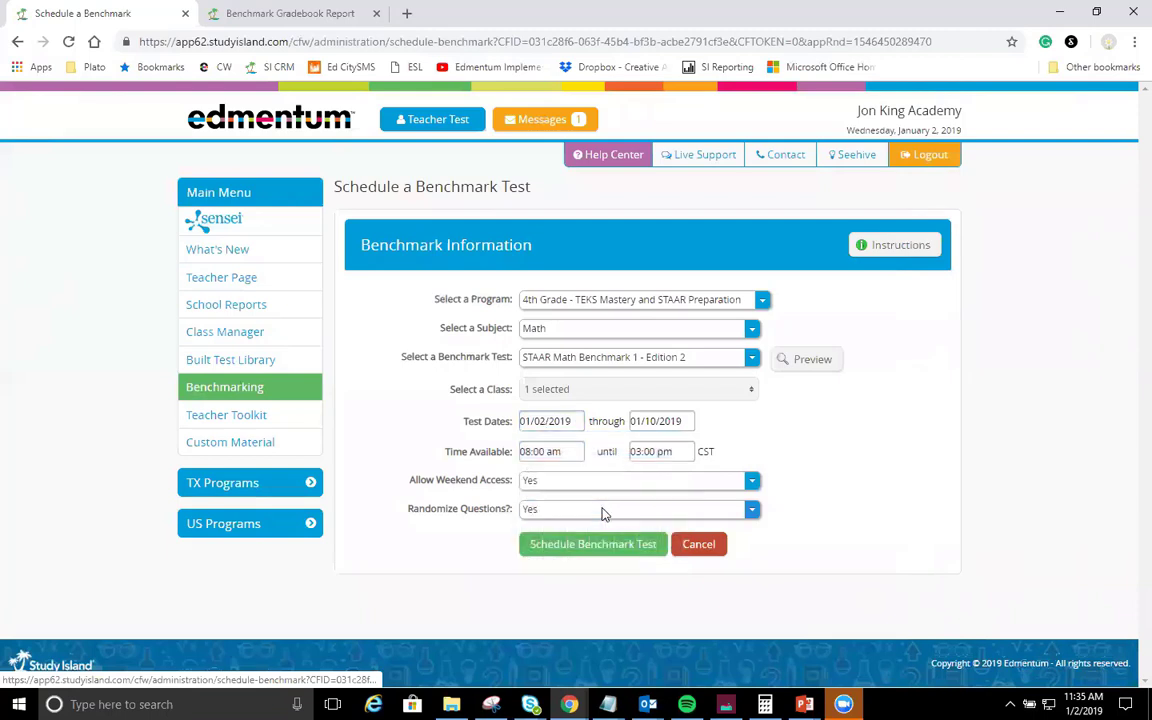
pyautogui.click(678, 423)
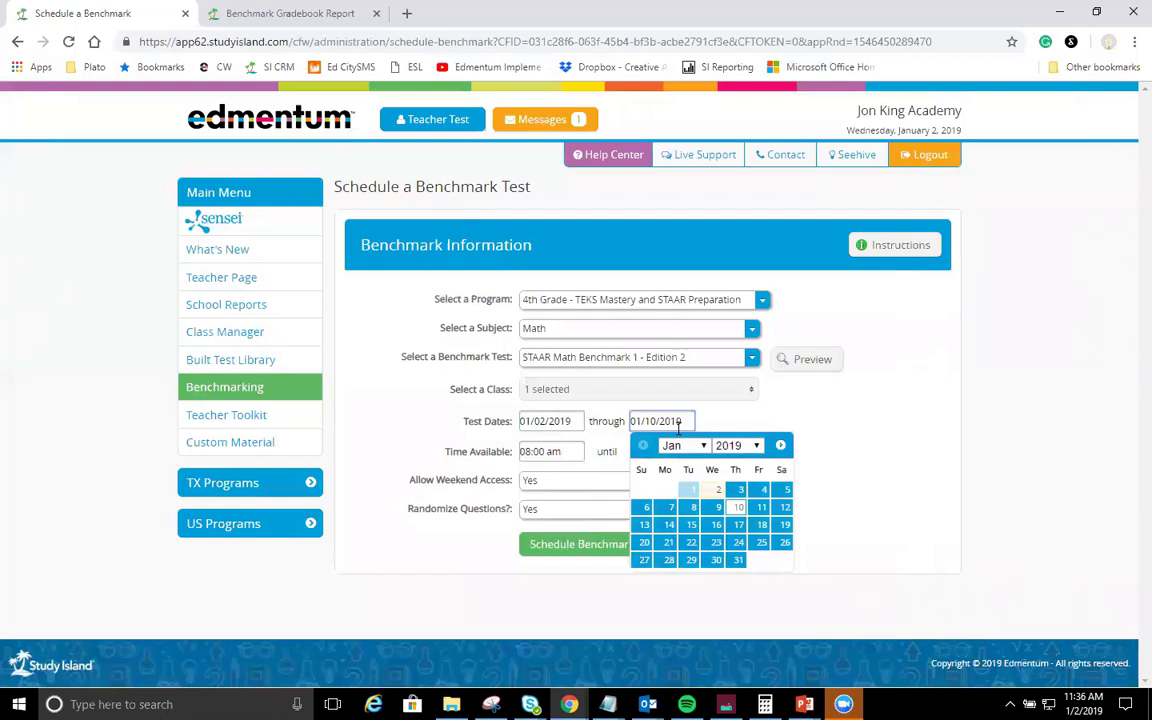
pyautogui.click(737, 558)
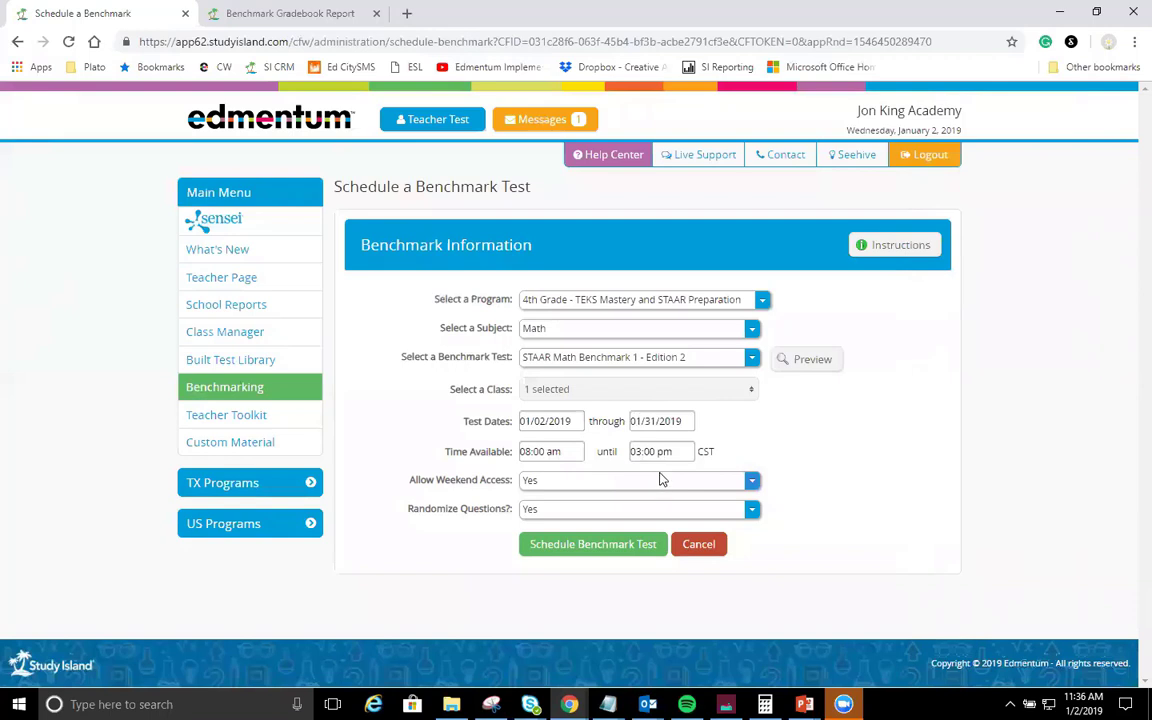
pyautogui.click(686, 451)
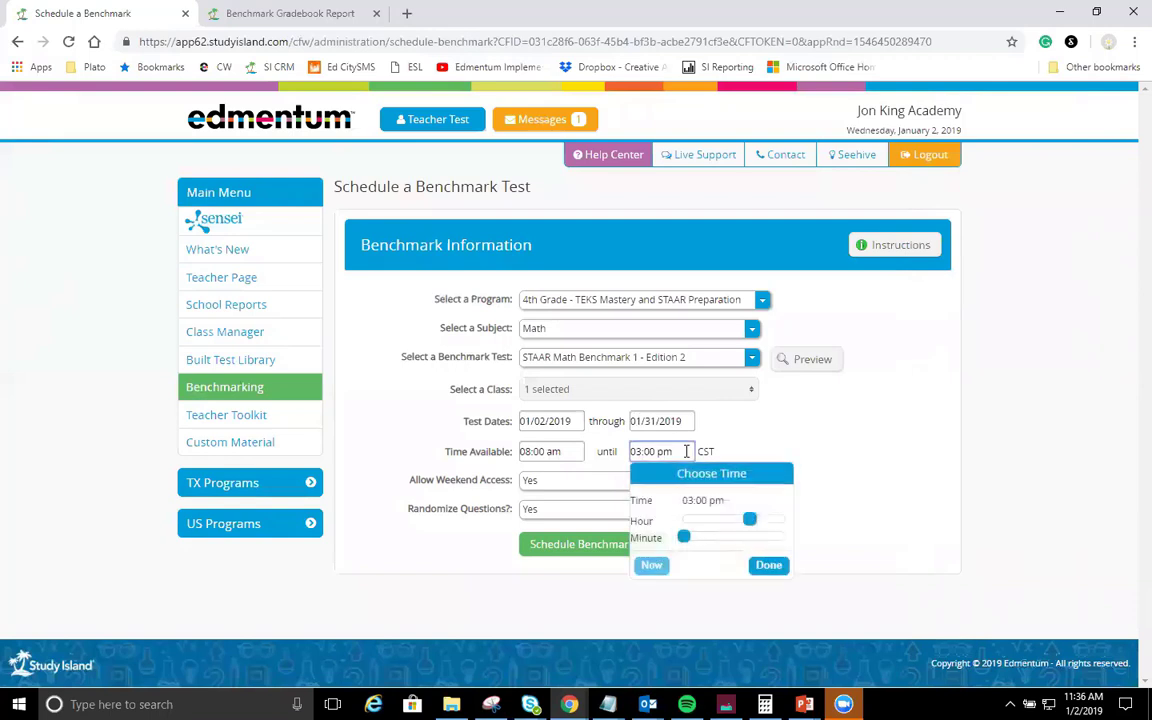
pyautogui.click(768, 565)
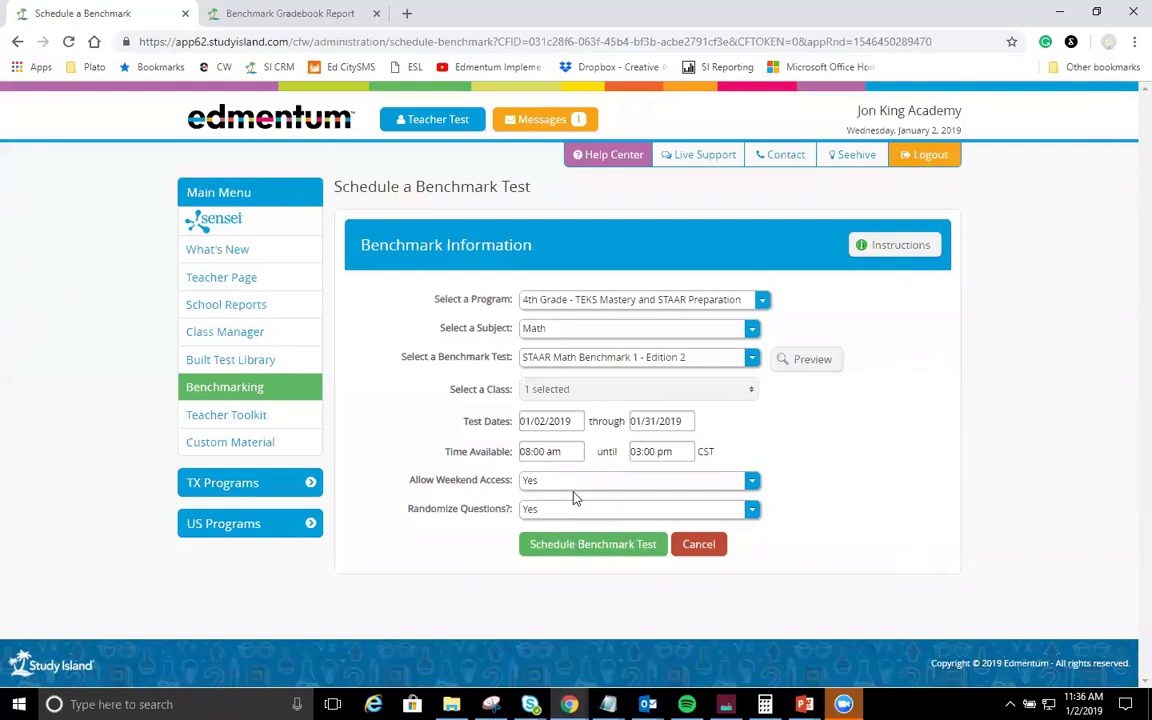
# Schedule the benchmark and confirm it under Current Benchmarks for 01/02/19 to 1/31/19.
pyautogui.click(591, 545)
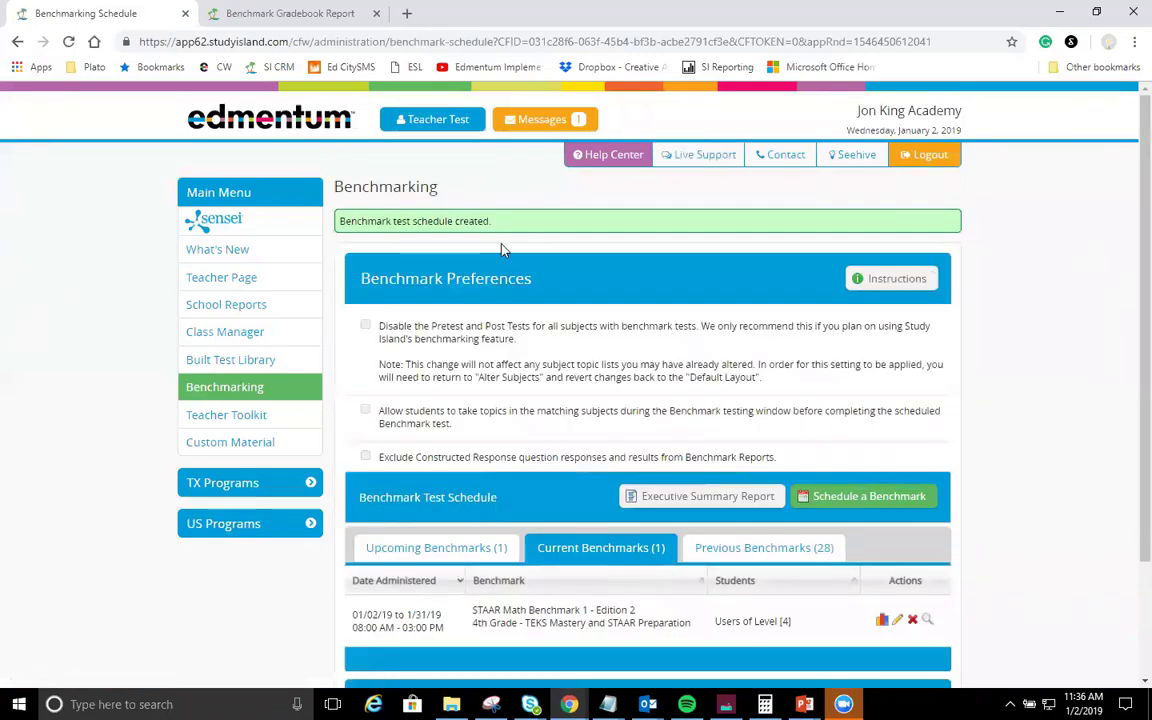
pyautogui.scroll(-1, 563, 480)
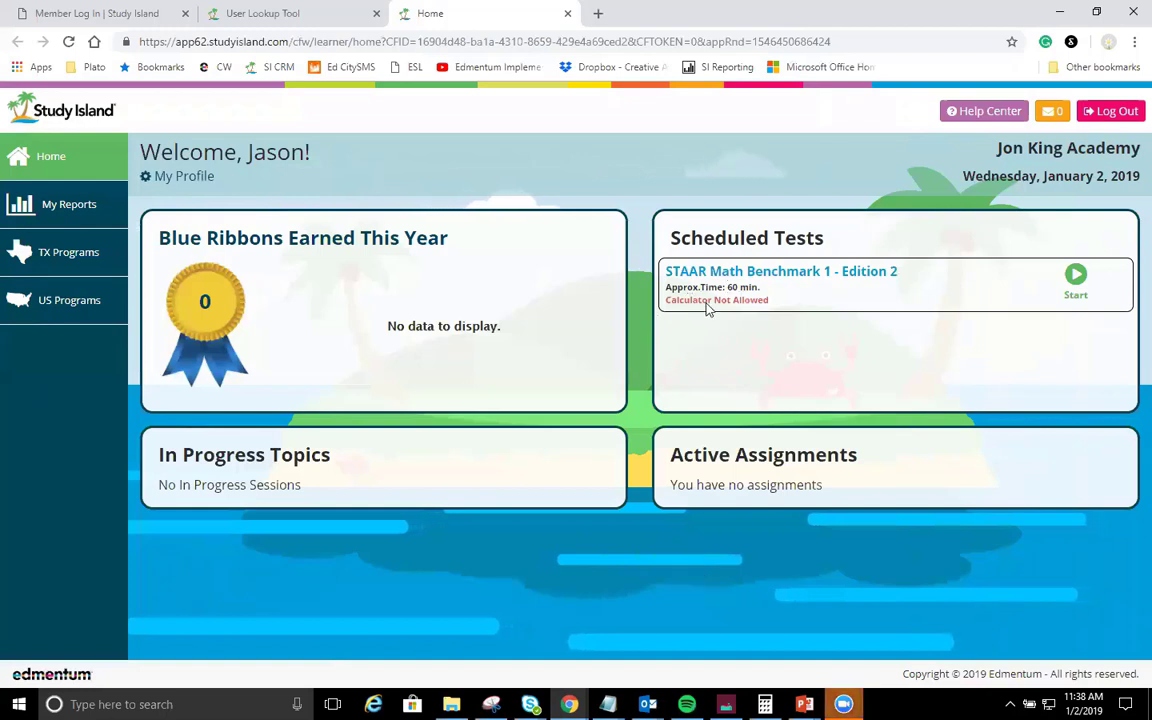
# Start STAAR Math Benchmark 1 - Edition 2 from the student's Scheduled Tests.
pyautogui.click(1076, 274)
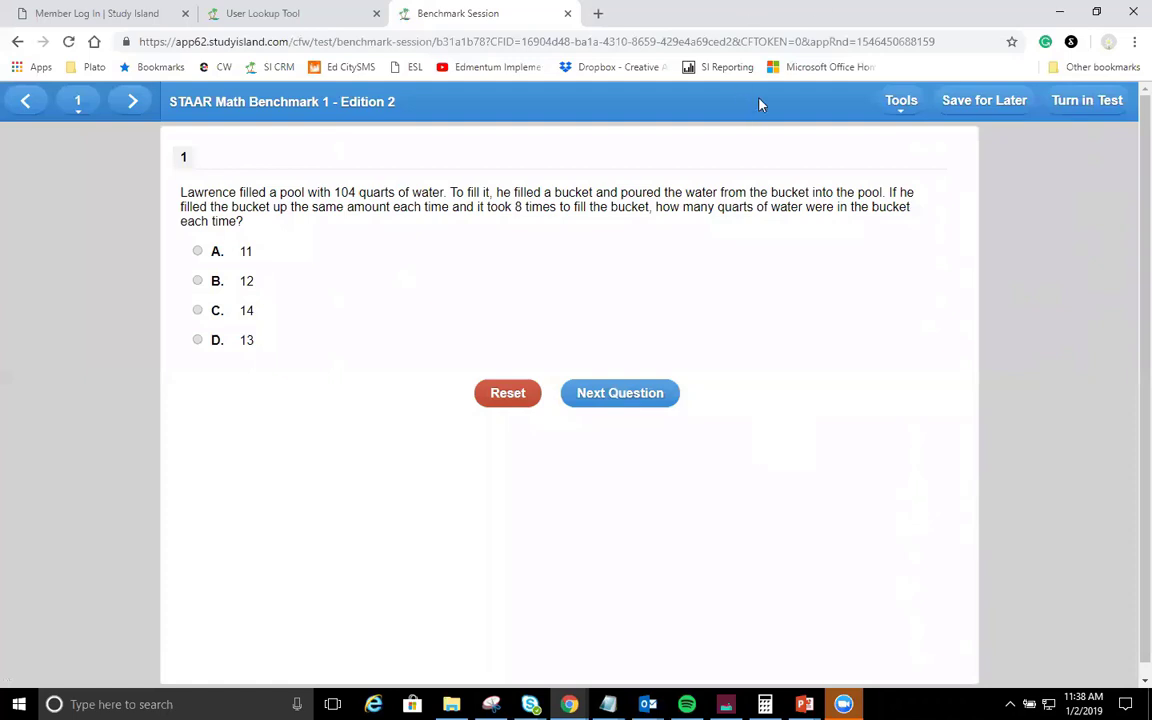
# Open the question grid and scroll through all 48 unanswered questions.
pyautogui.click(75, 110)
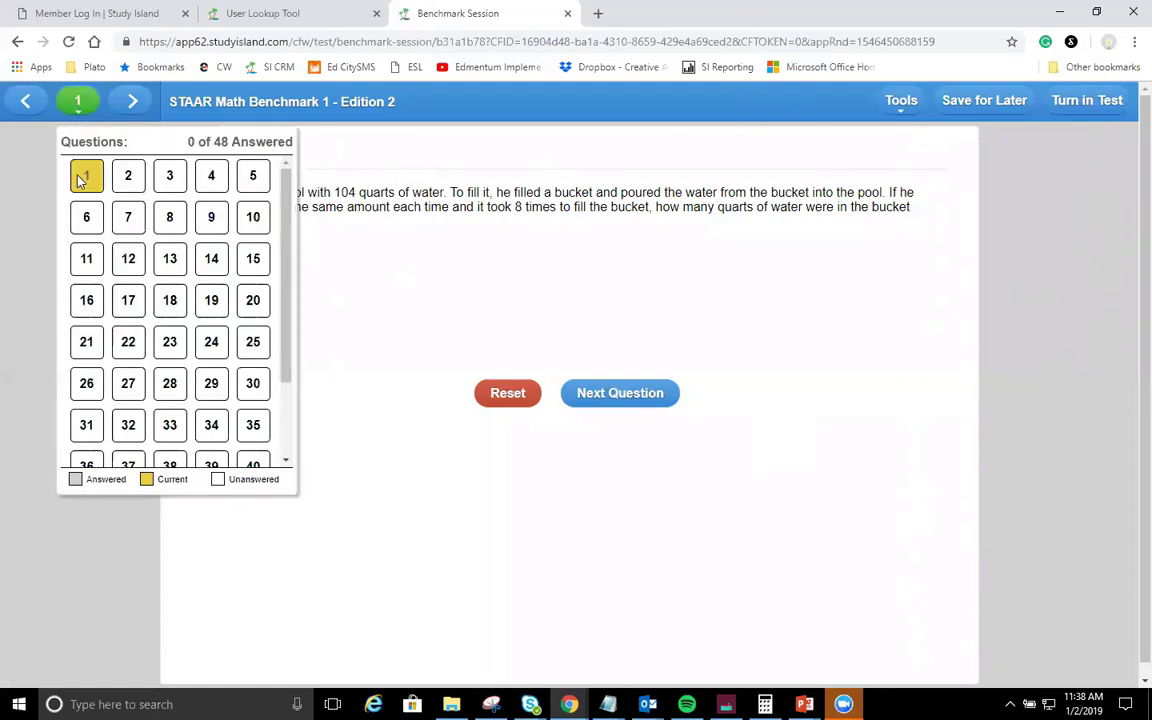
pyautogui.scroll(-2, 229, 343)
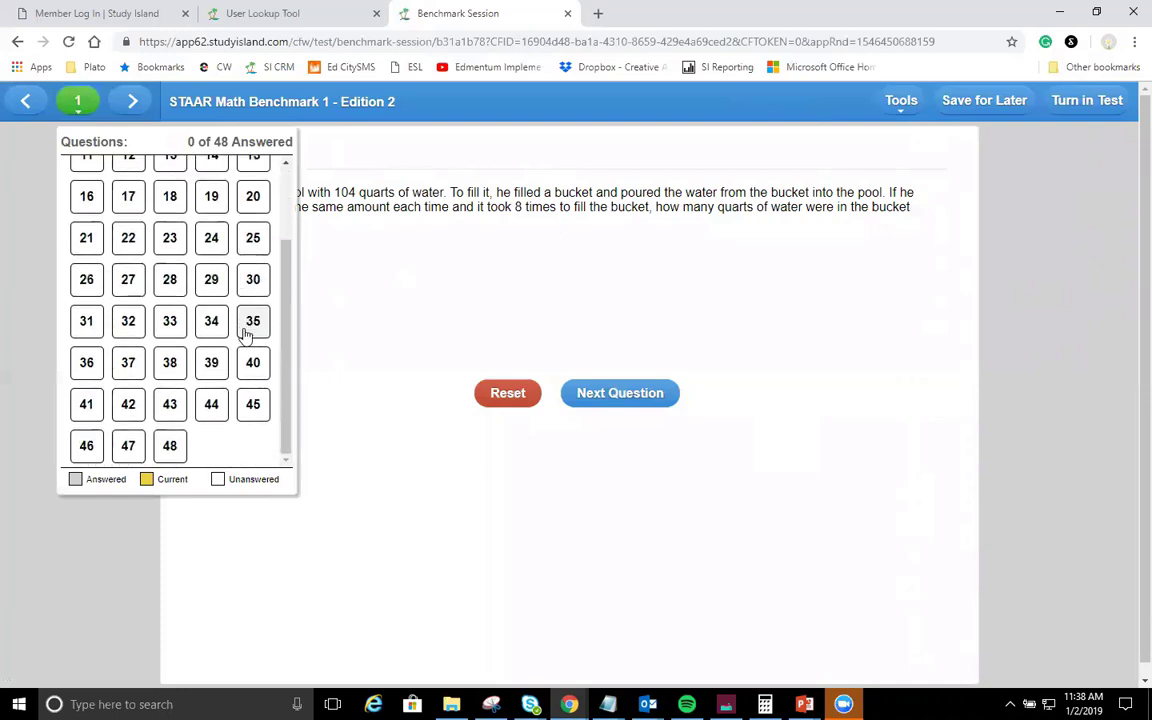
pyautogui.scroll(2, 244, 334)
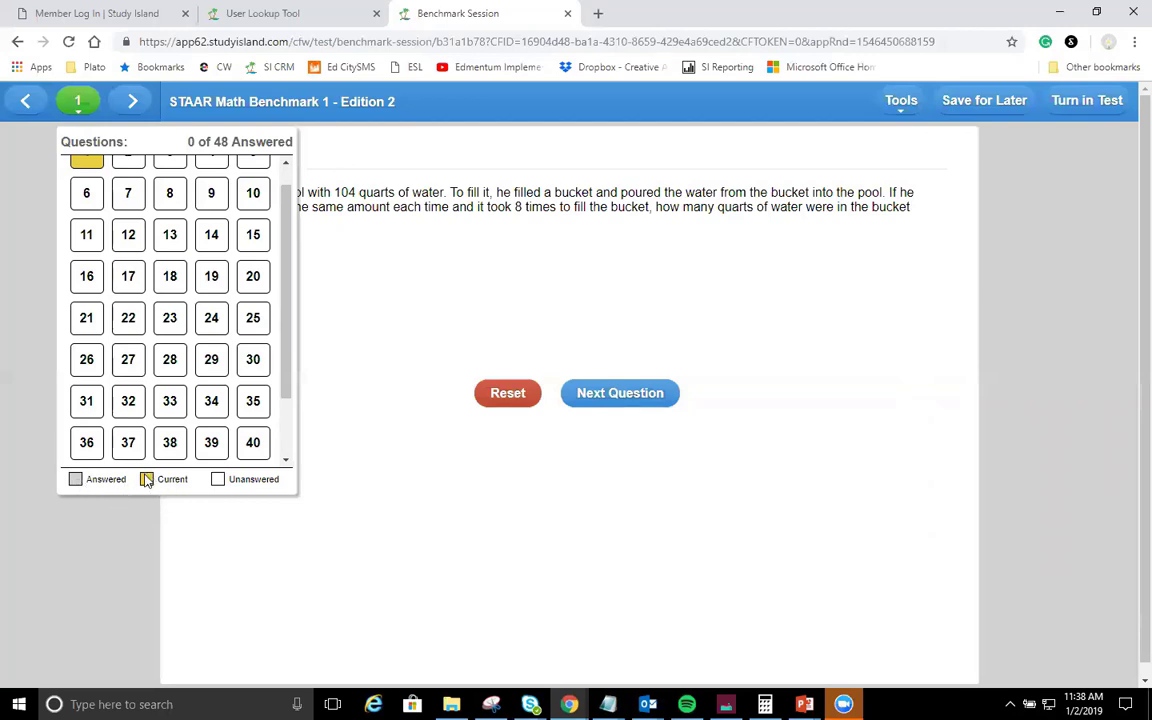
pyautogui.scroll(1, 200, 380)
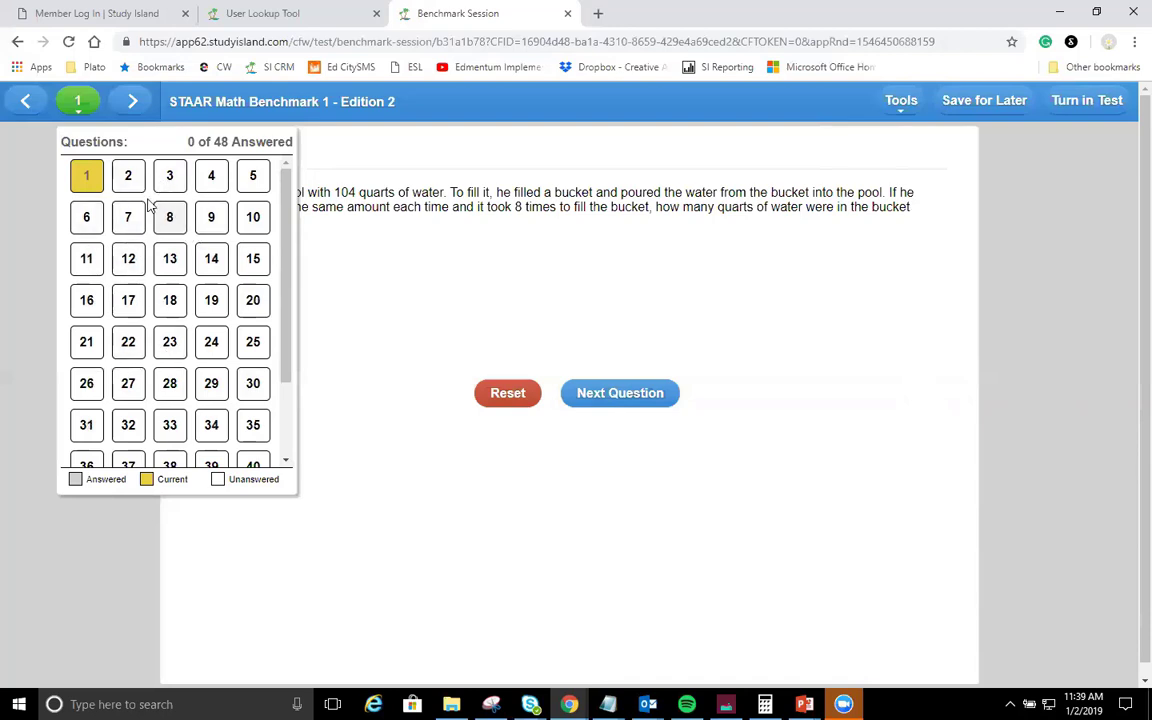
# Return to question 1 and try the A+ and A- text size tools.
pyautogui.click(615, 320)
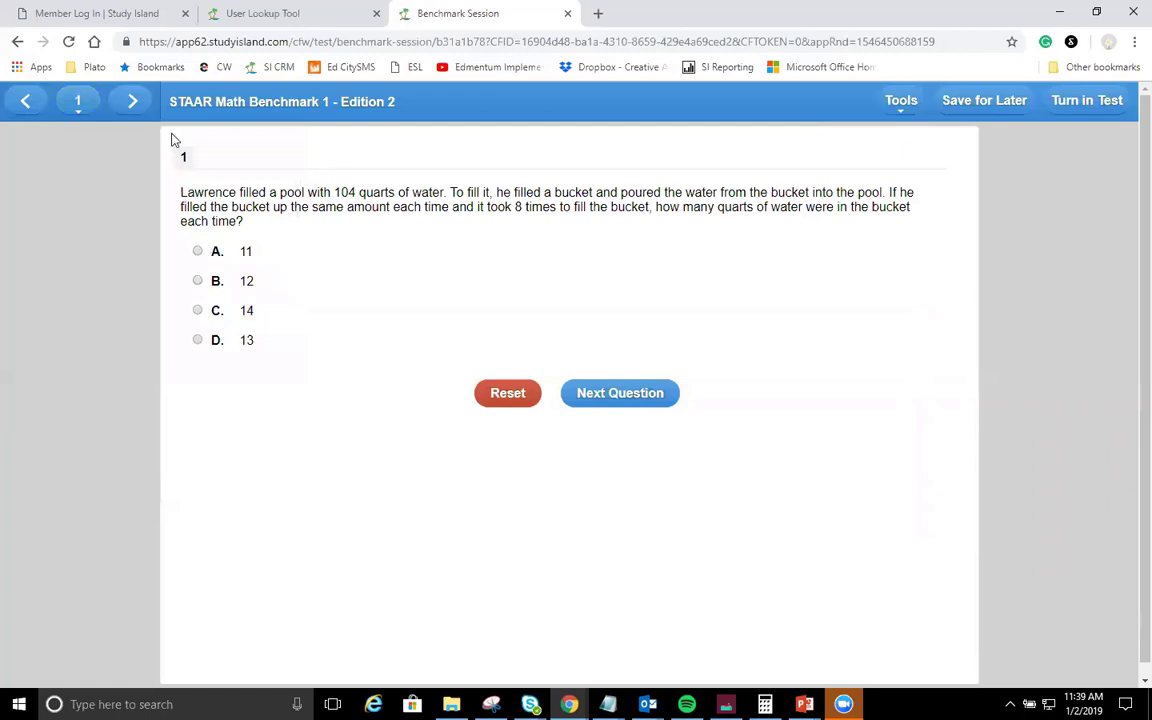
pyautogui.click(905, 105)
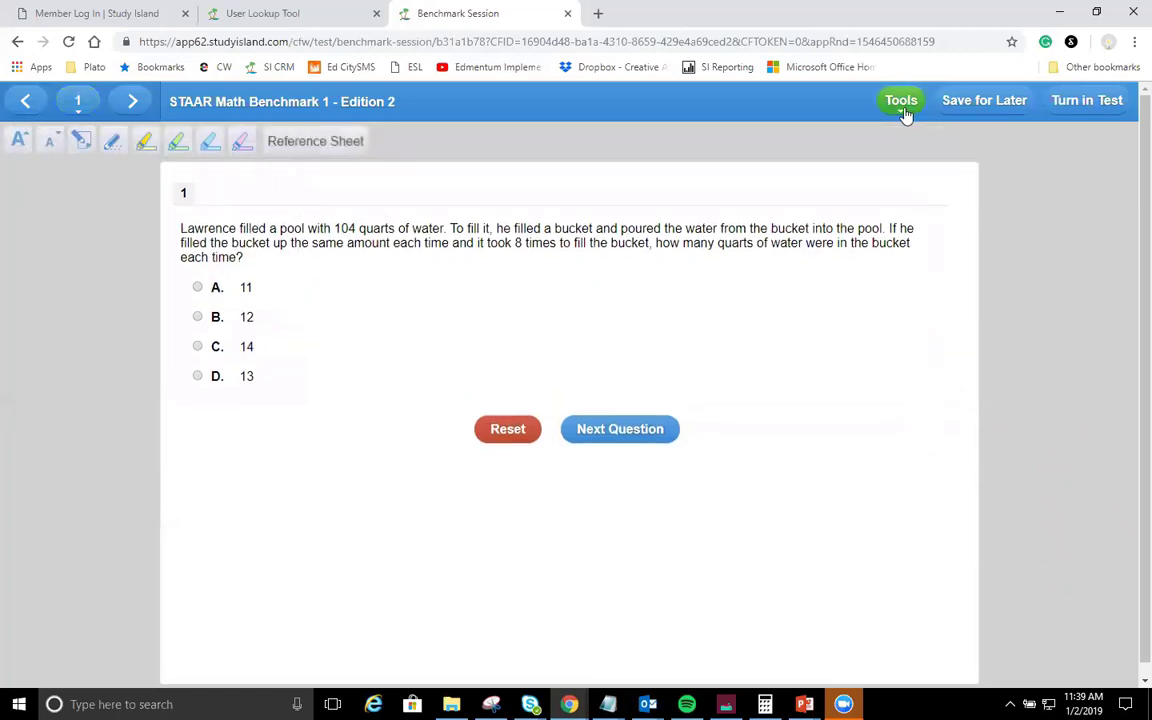
pyautogui.click(20, 143)
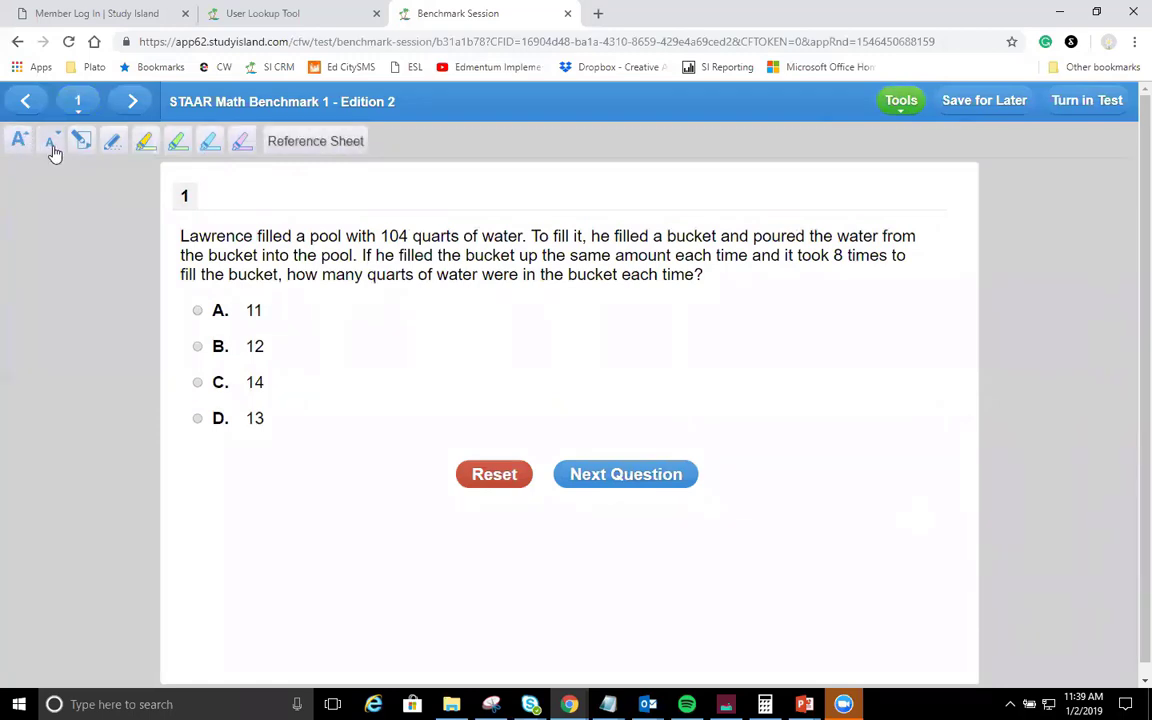
pyautogui.click(52, 150)
pyautogui.click(52, 154)
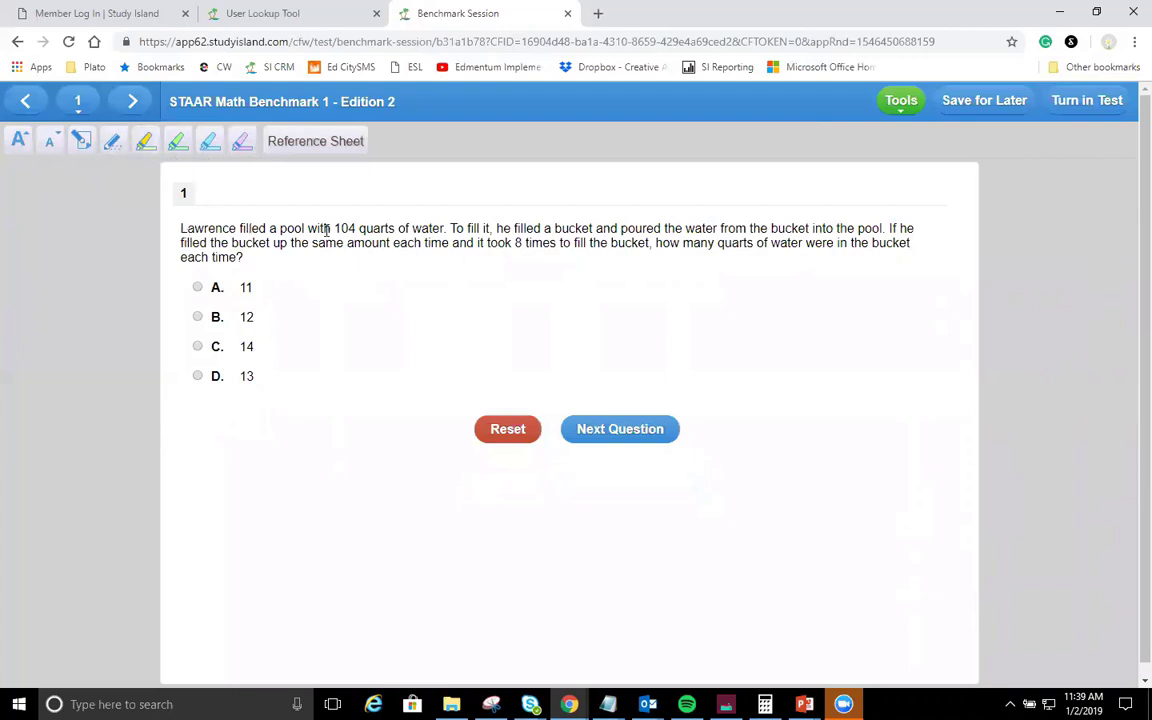
# Highlight the number 104 in the question text in cyan.
pyautogui.moveTo(335, 228); pyautogui.dragTo(353, 228)
pyautogui.click(209, 143)
pyautogui.click(900, 100)
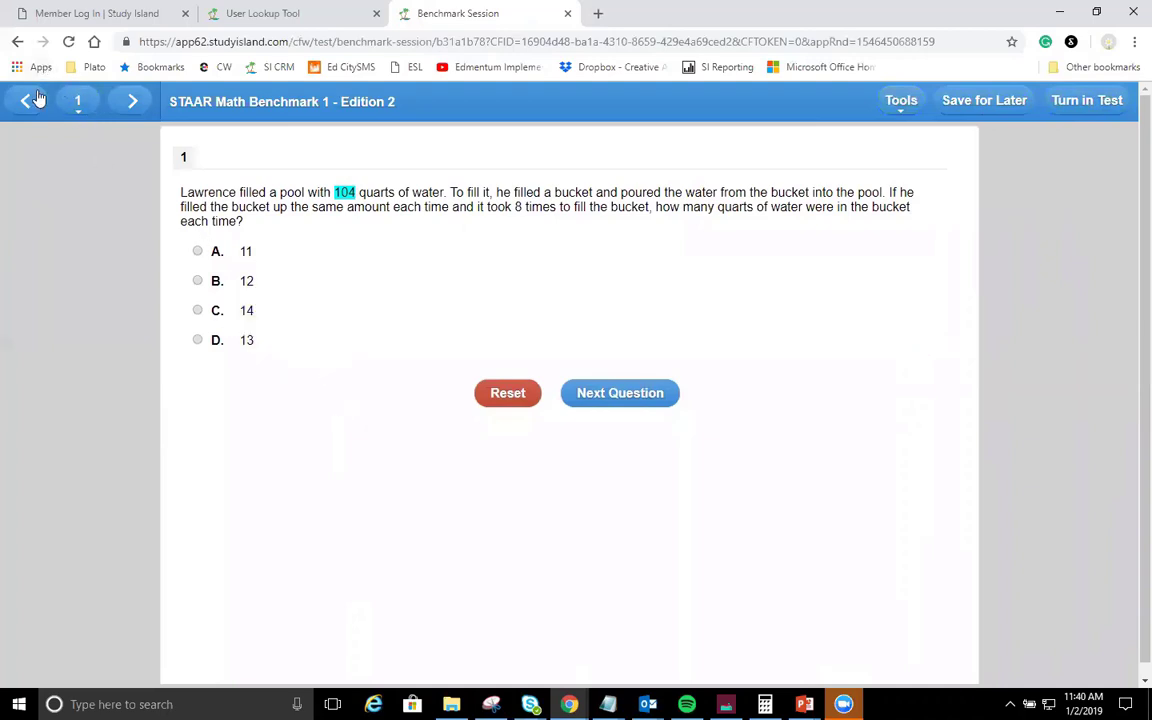
# Jump to question 48, then step back through the questions to 44.
pyautogui.click(82, 104)
pyautogui.scroll(-3, 288, 330)
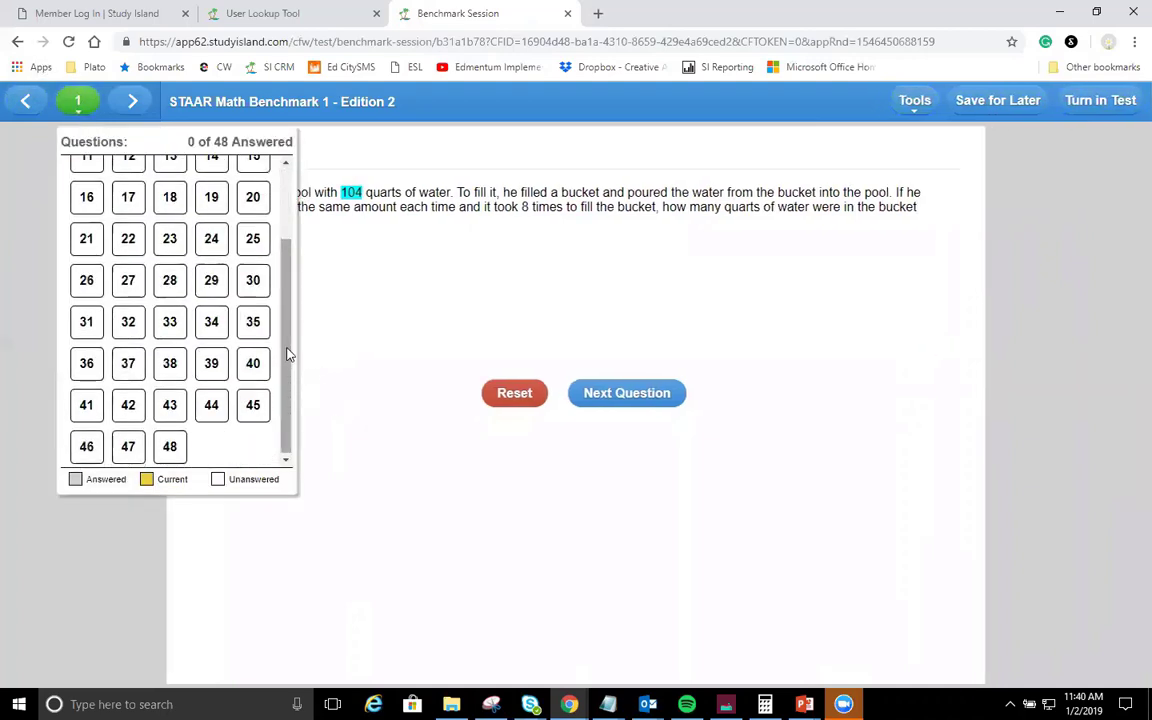
pyautogui.click(169, 445)
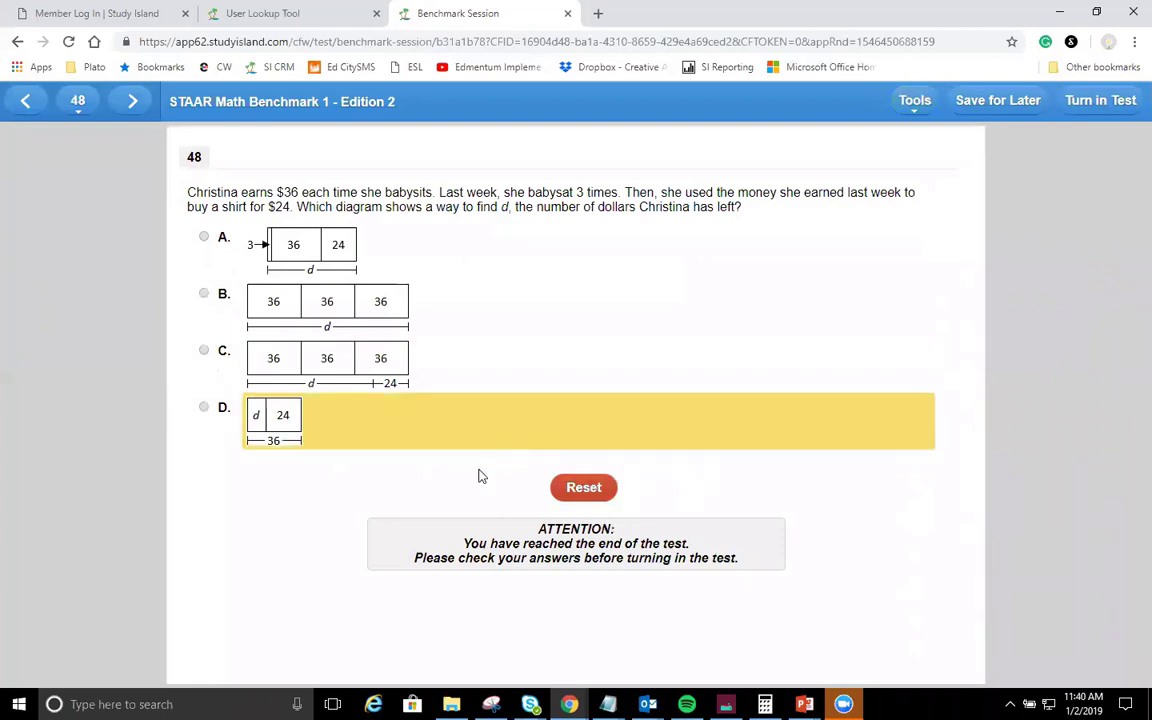
pyautogui.click(22, 100)
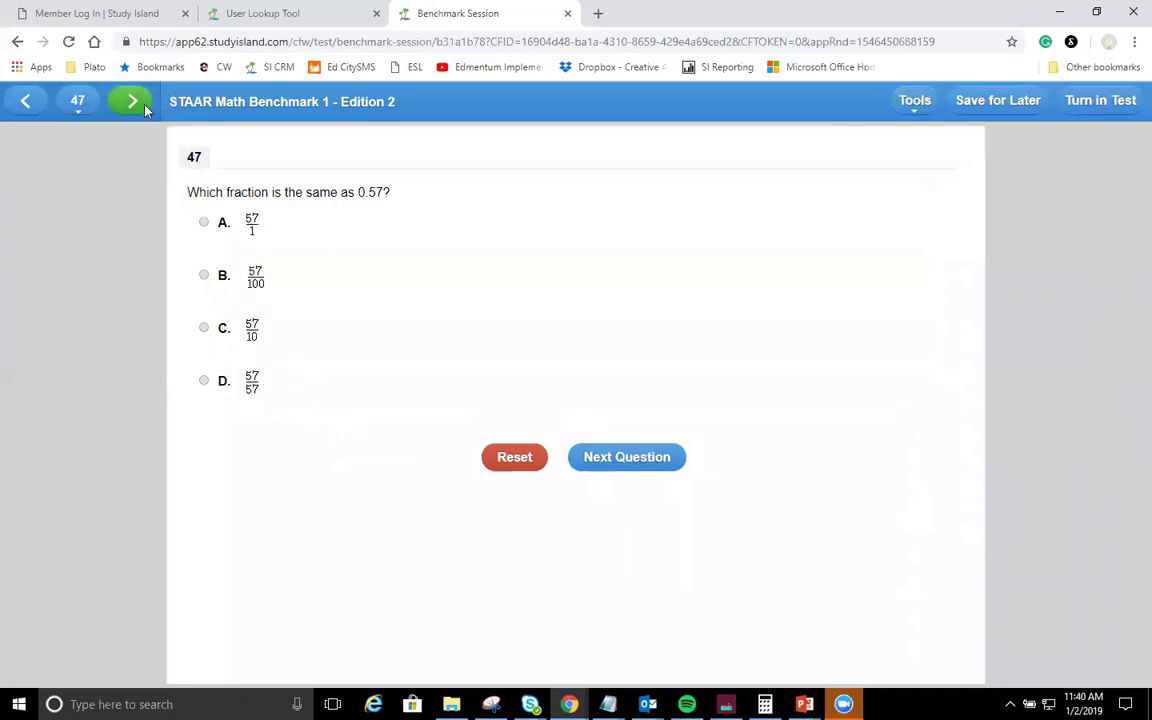
pyautogui.click(132, 100)
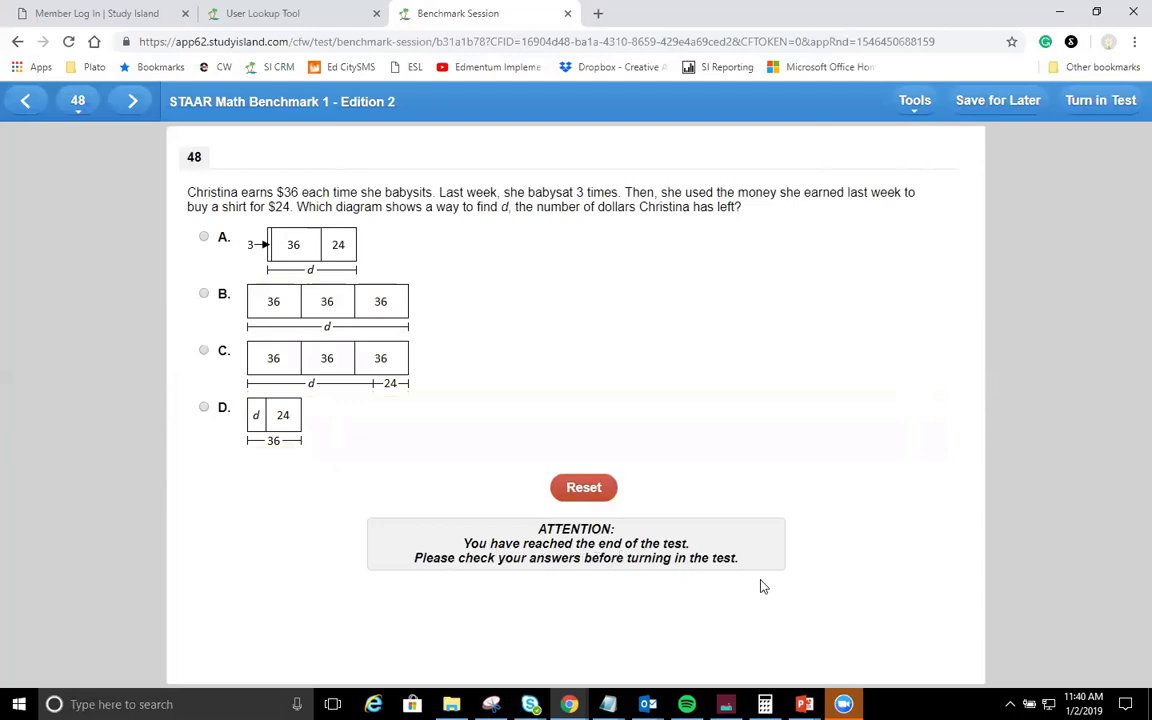
pyautogui.click(30, 100)
pyautogui.click(33, 101)
pyautogui.click(33, 101)
pyautogui.click(30, 100)
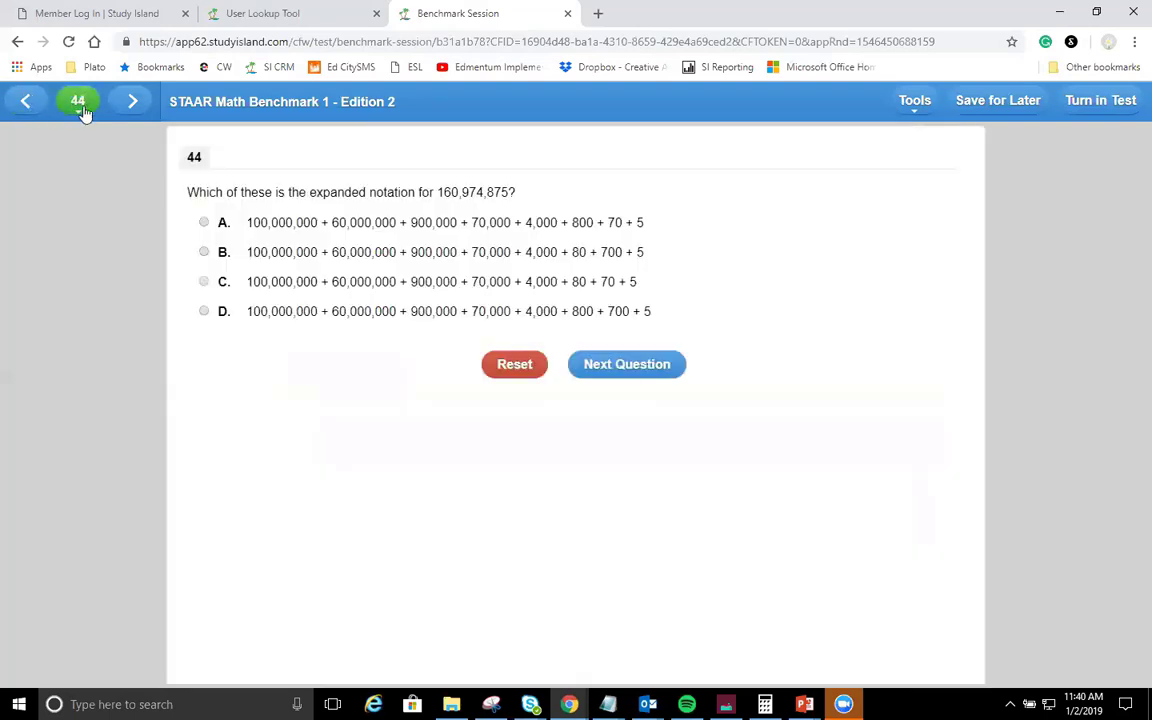
# Check the question grid once more, then turn in the test and confirm.
pyautogui.click(78, 102)
pyautogui.scroll(2, 270, 330)
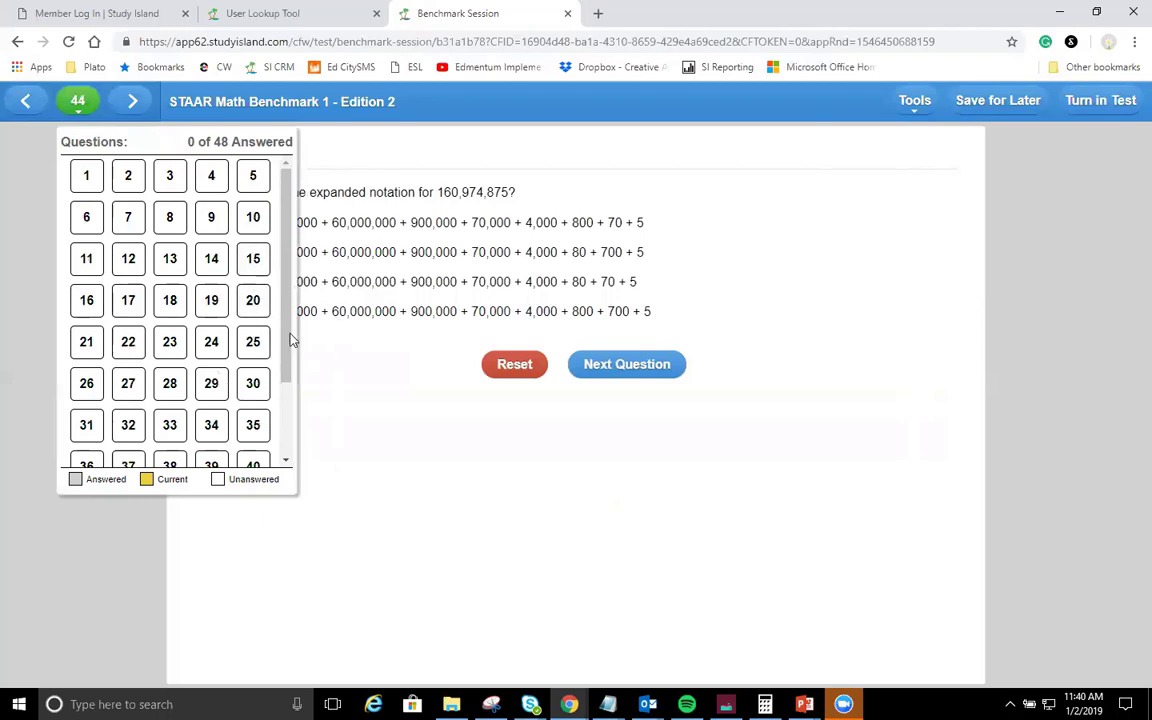
pyautogui.click(345, 360)
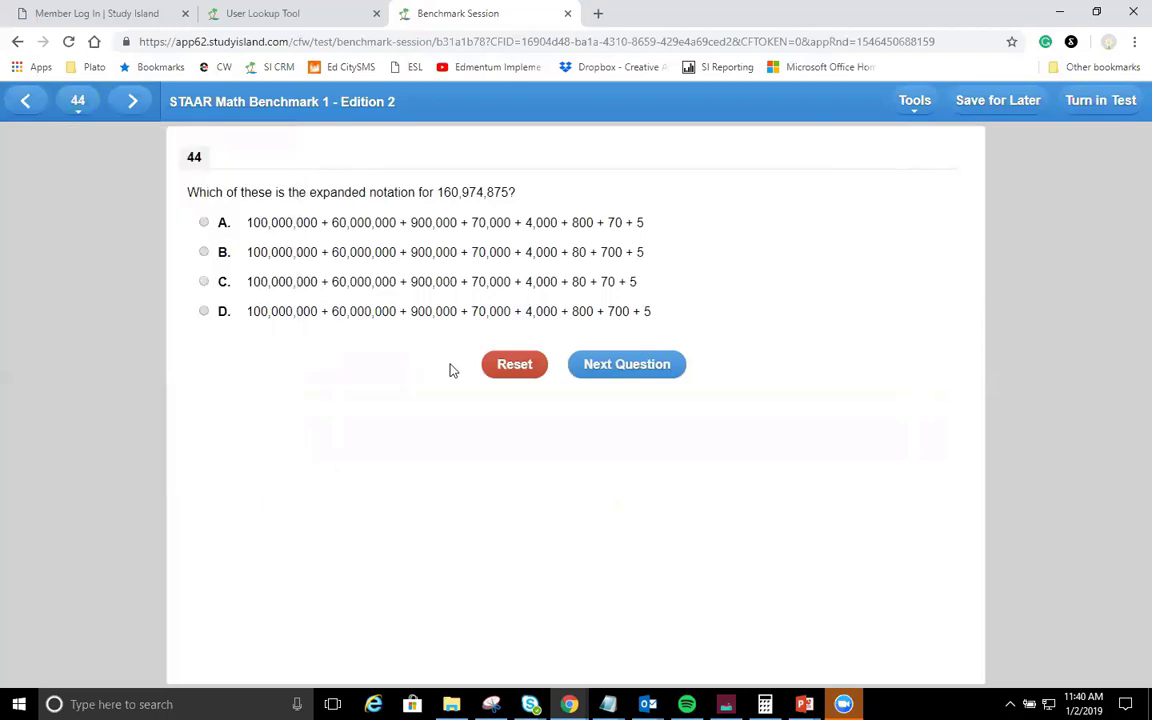
pyautogui.click(1122, 106)
pyautogui.click(658, 147)
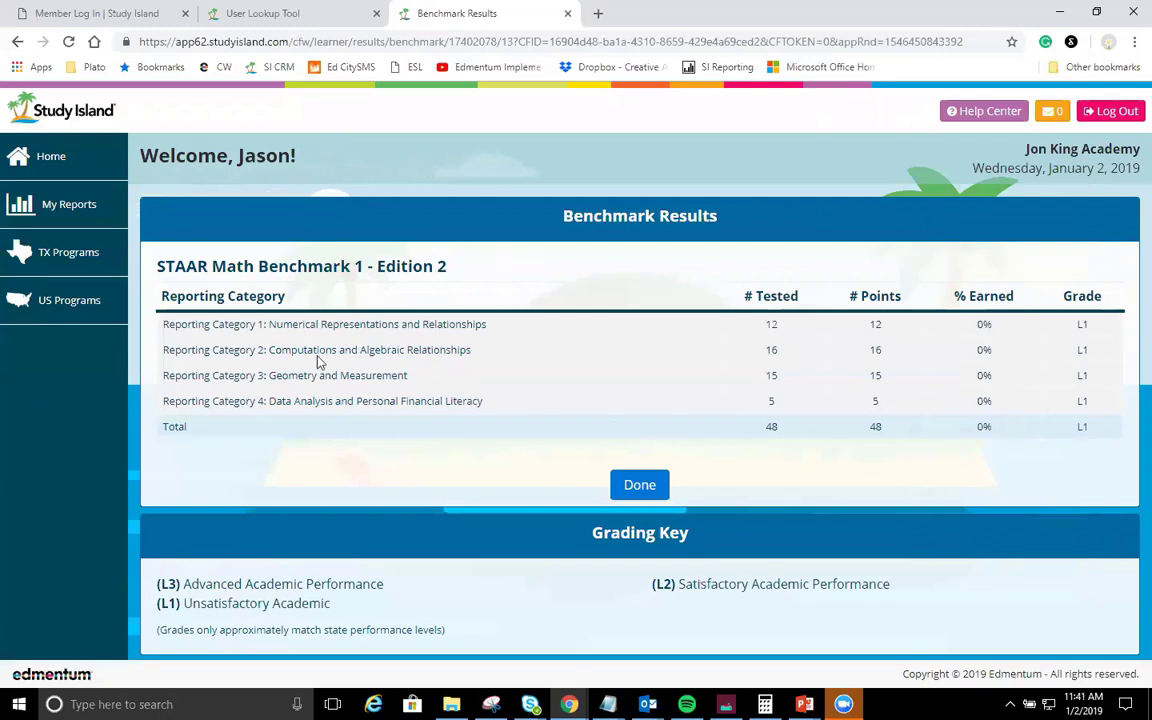
# Finish with the 0% Benchmark Results and return to the student's home dashboard.
pyautogui.click(638, 485)
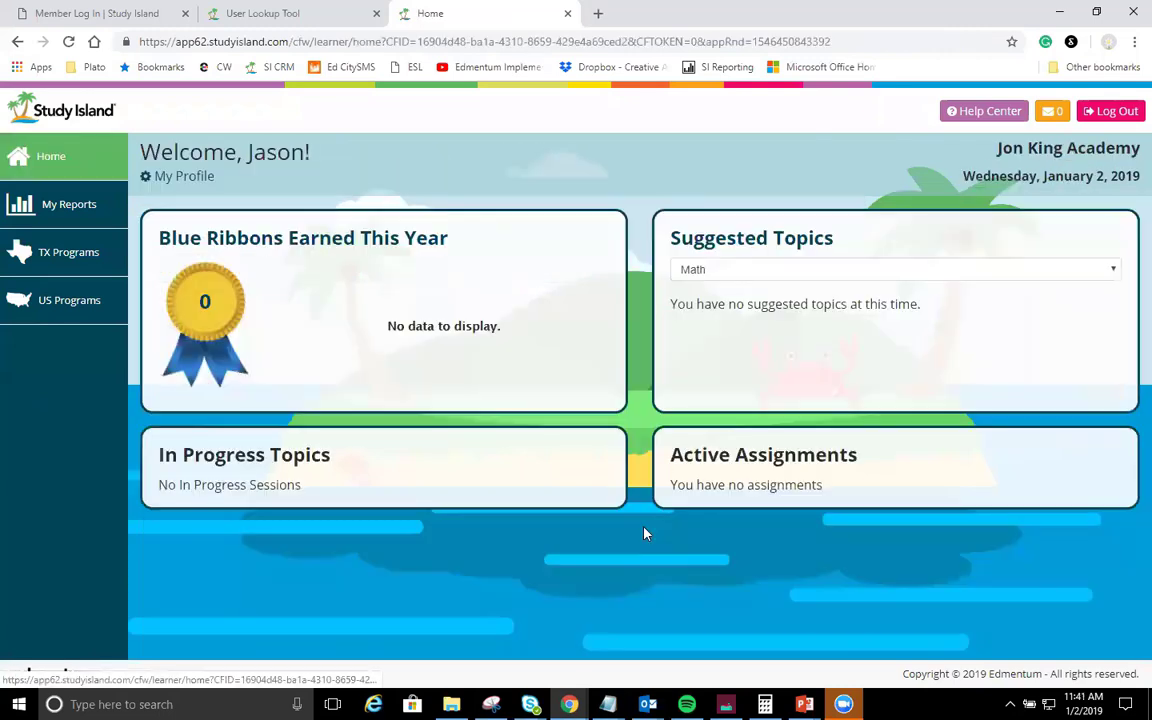